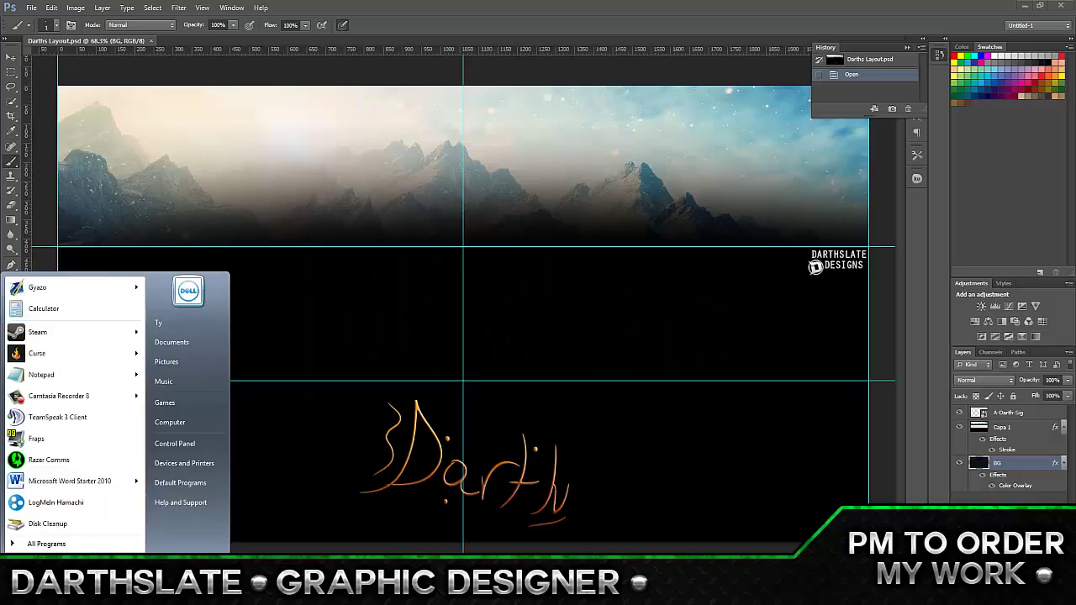
Place the Minecraft sunset image across the banner's middle band in Darths Layout.psd
left_click_drag(384, 298, 384, 300)
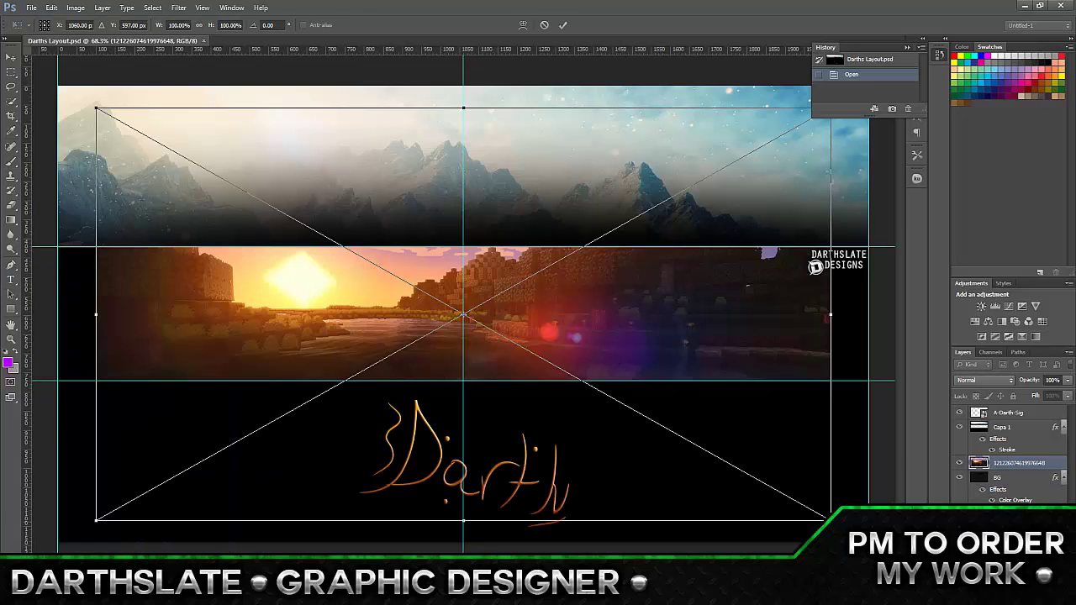
key("Return")
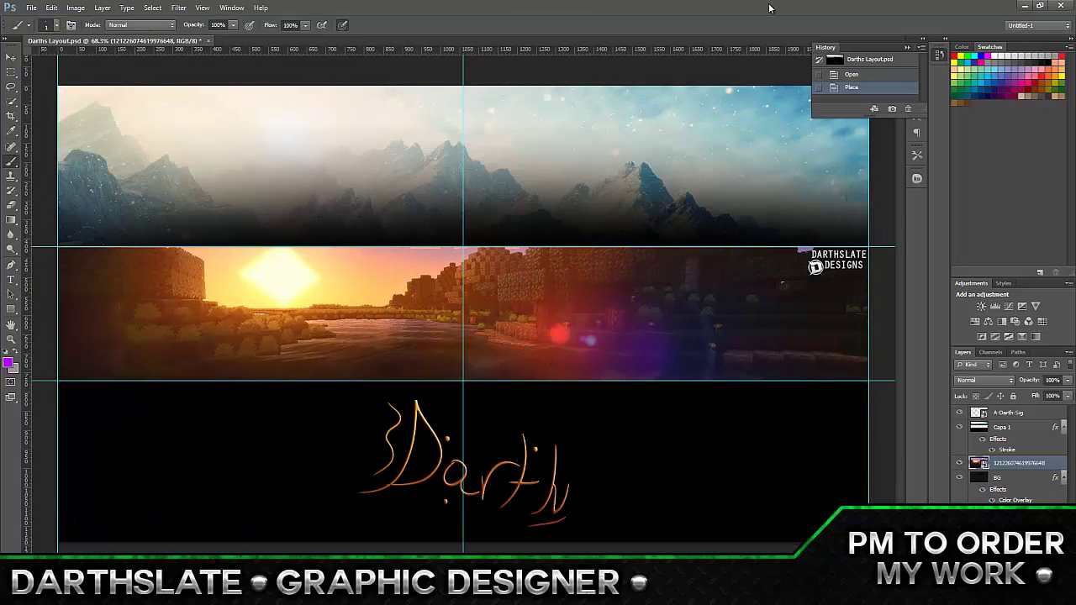
Commit the placed Minecraft character and position it in the middle band
key("Return")
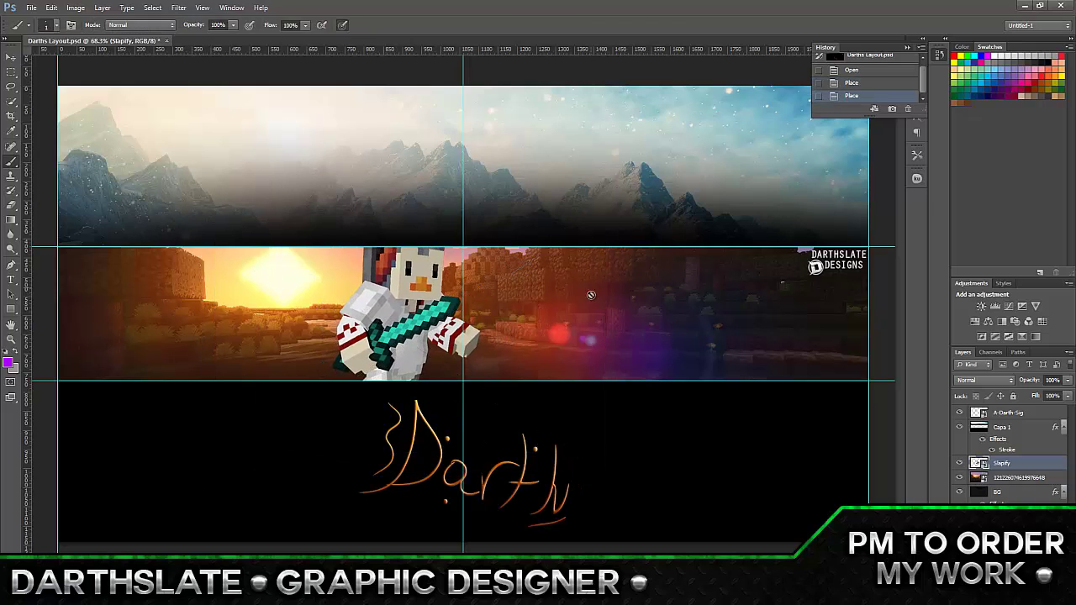
key("v")
mouse_move(375, 322)
left_mouse_down()
mouse_move(380, 343)
mouse_move(393, 343)
left_mouse_up()
left_click_drag(429, 305, 423, 313)
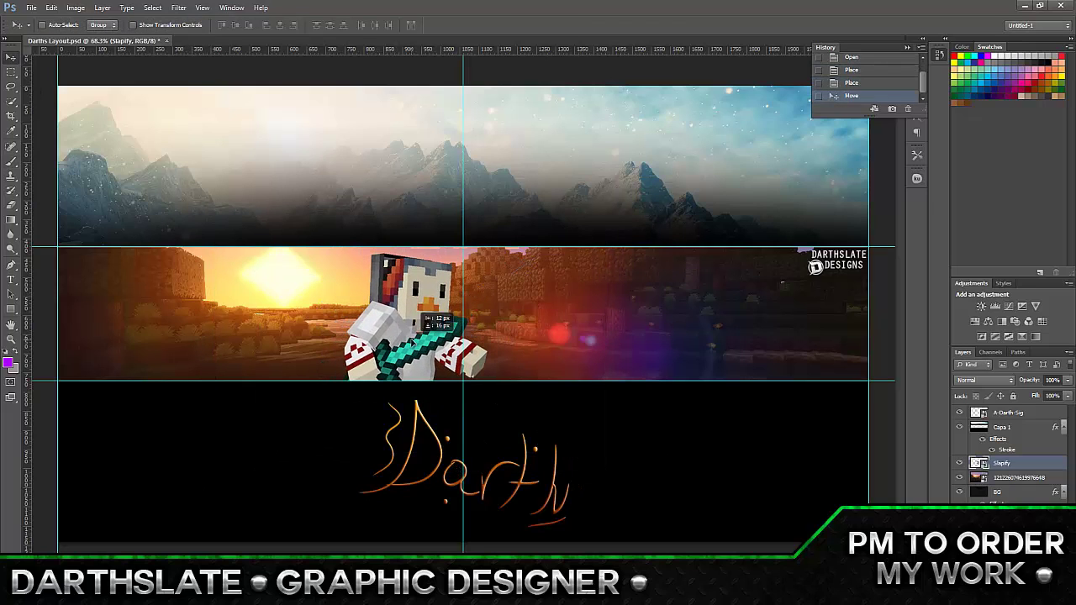
Add a Curves adjustment clipped to the character and bend it to darken him
left_click(1008, 306)
left_click(774, 238)
left_click_drag(786, 189, 803, 177)
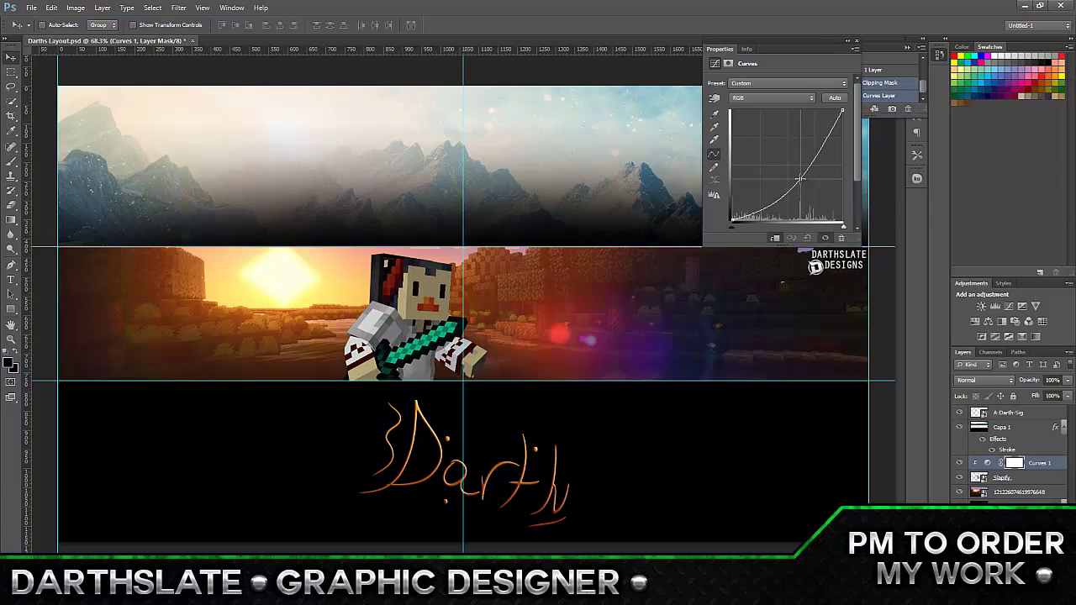
left_click(1040, 464)
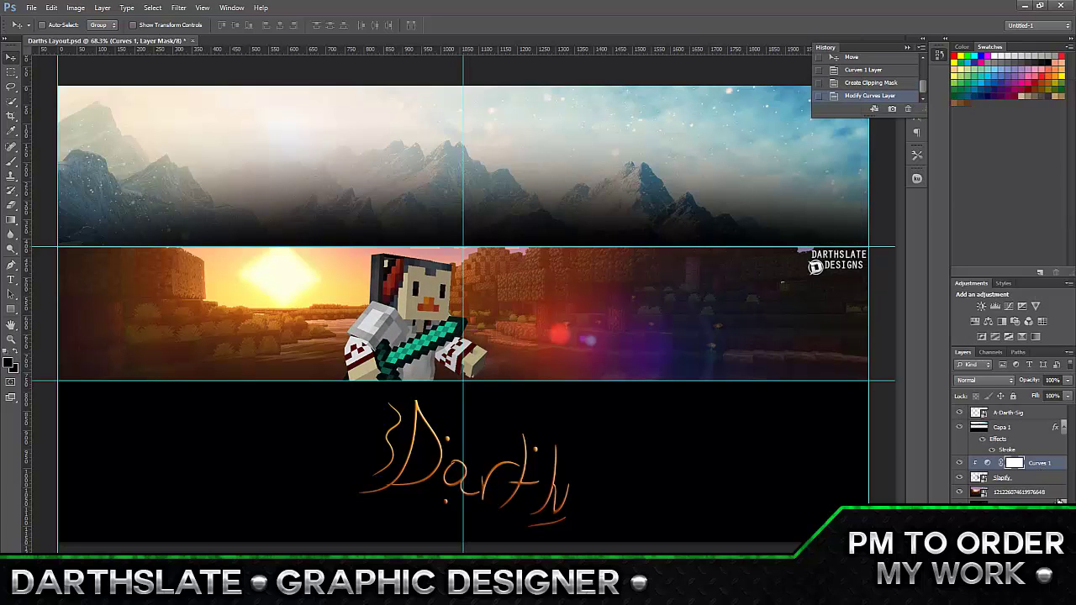
On a new layer below the character, brush black shading around him
left_click(1009, 492)
key("ctrl+shift+alt+n")
key("b")
right_click(301, 365)
key("Escape")
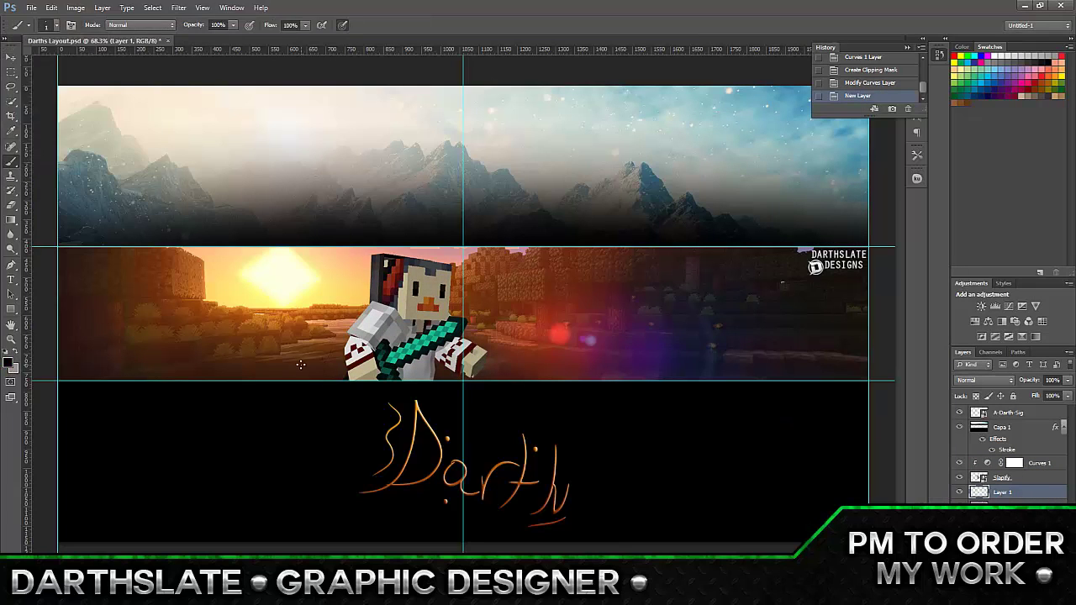
left_click_drag(456, 403, 475, 438)
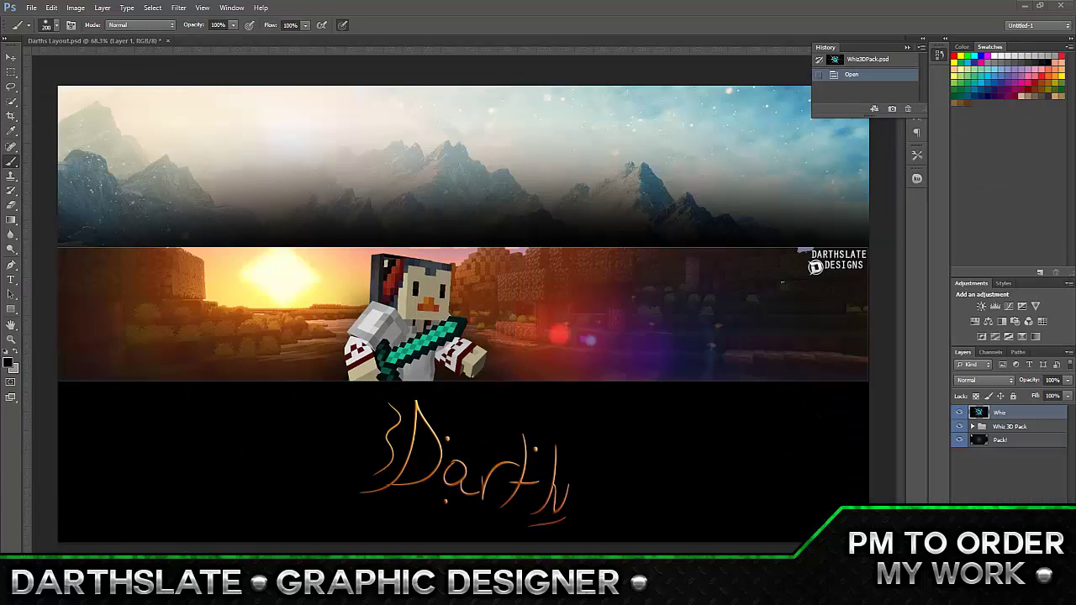
Expand the Whiz 3D Pack group and its Dust / Particles subgroup in Whiz3DPack.psd
left_click(973, 427)
left_click(1022, 440)
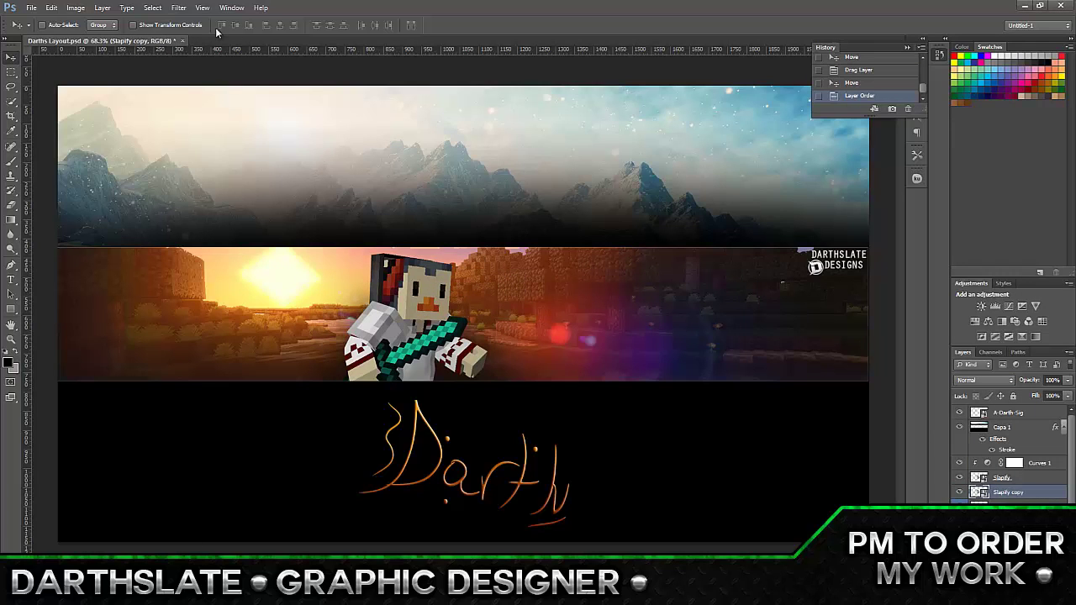
Apply a Motion Blur with distance 140 to the character copy
left_click(179, 7)
left_click(126, 233)
left_click_drag(410, 197, 541, 217)
left_click_drag(492, 397, 494, 402)
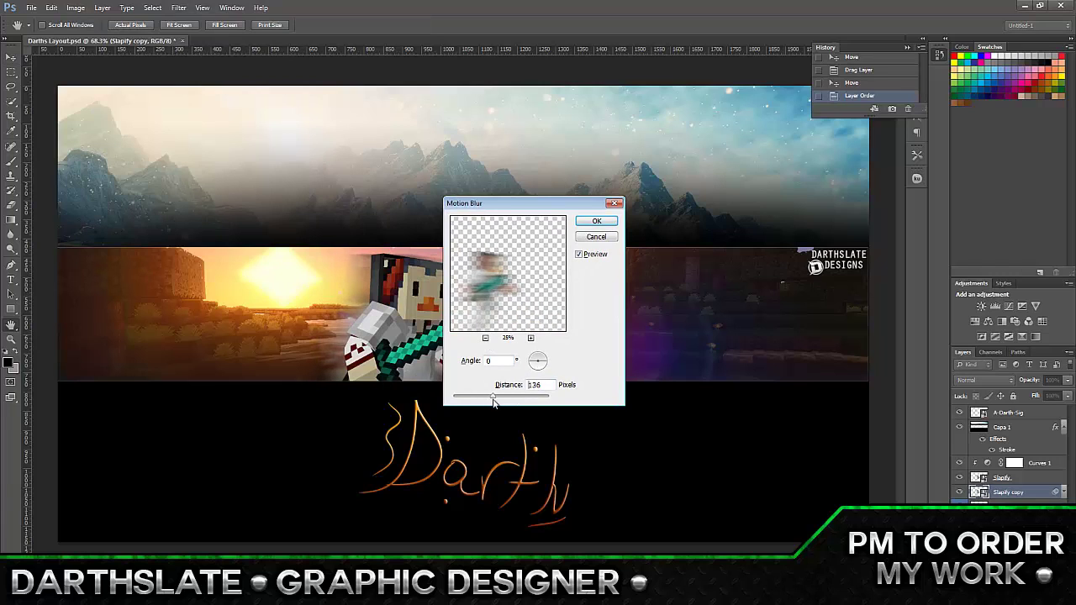
left_click(594, 222)
Erase the blurred copy's edges, drop its opacity to 43%, shift it, and merge layers
key("e")
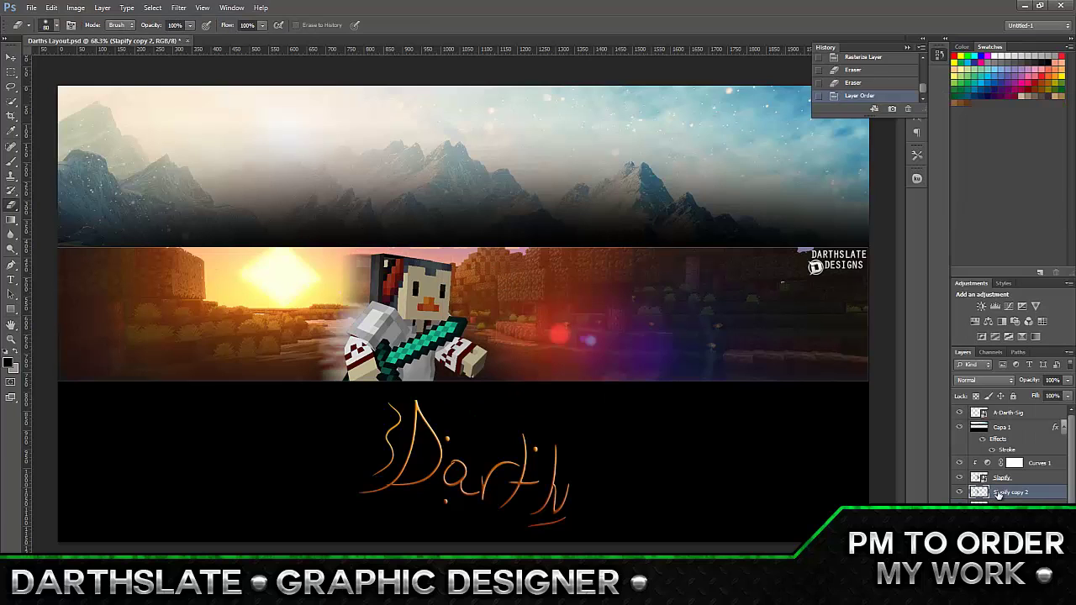
left_click(1068, 380)
left_click_drag(1066, 394, 1036, 399)
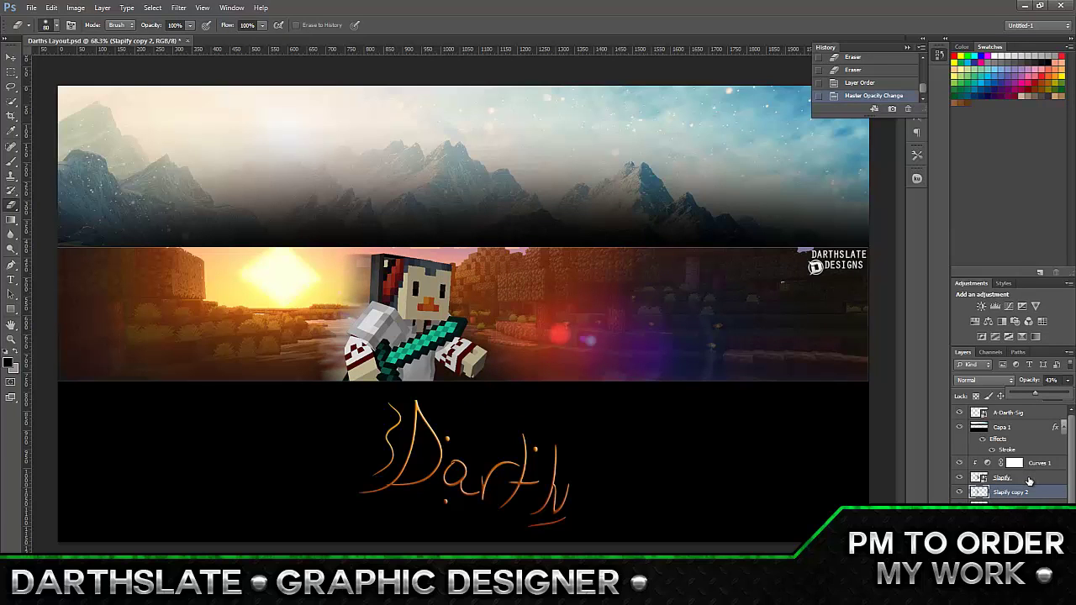
key("v")
left_click_drag(193, 244, 212, 254)
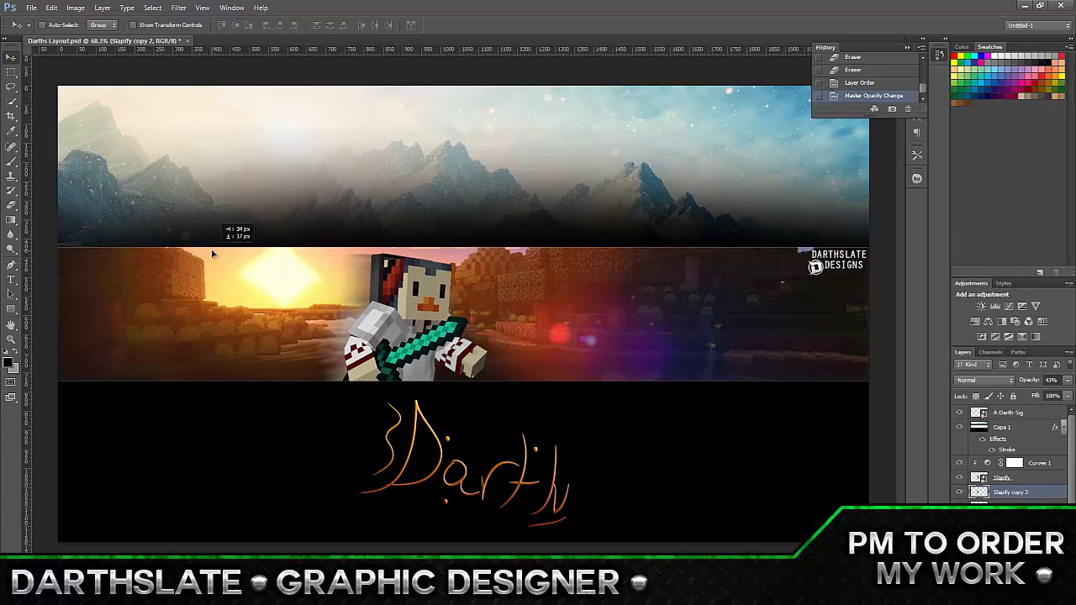
right_click(1009, 492)
left_click(961, 379)
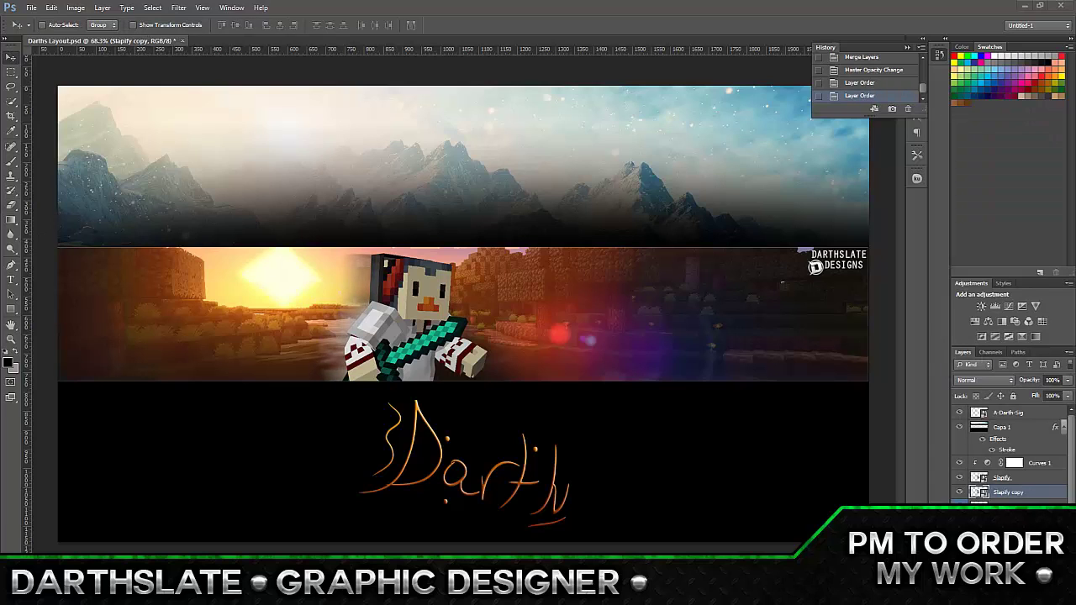
Add wind streaks to the copy and erase parts of them
left_click(175, 9)
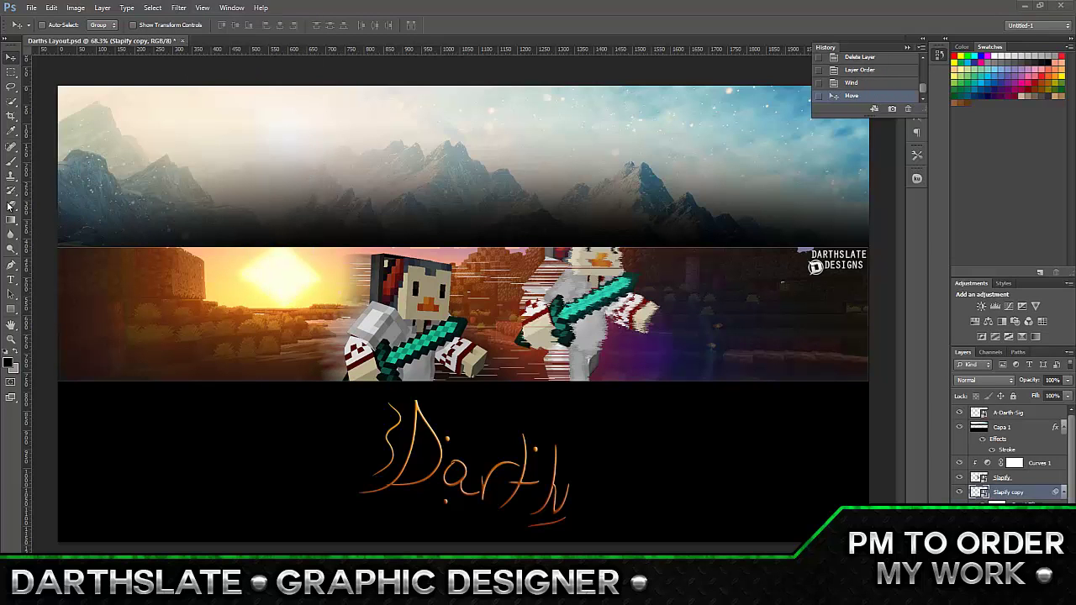
key("e")
left_click_drag(614, 302, 475, 376)
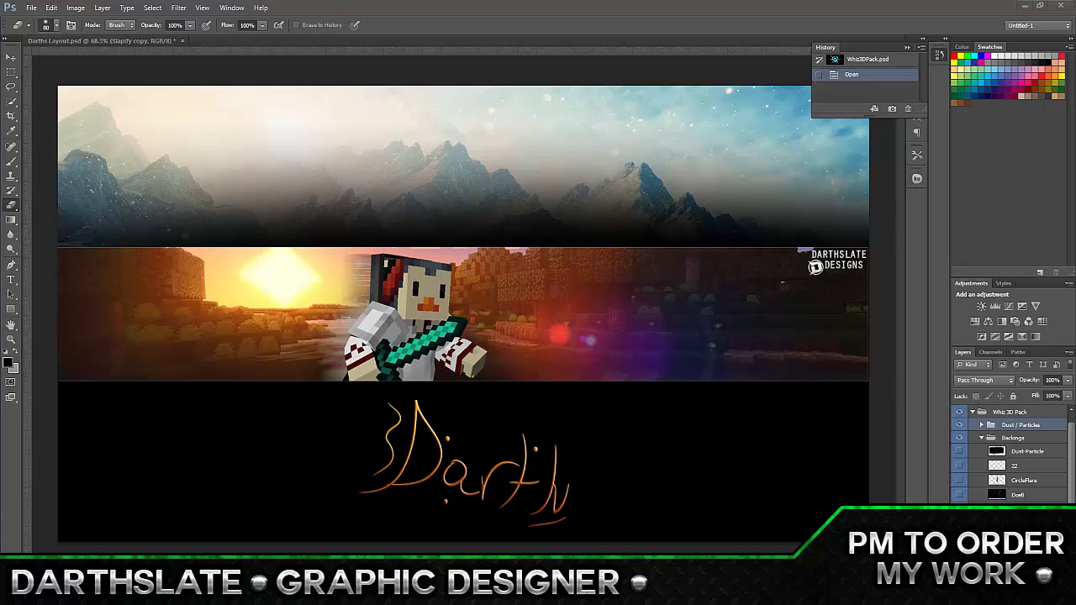
Bring the dust particle layer into the banner and erase stray particles
left_click_drag(580, 328, 568, 336)
key("e")
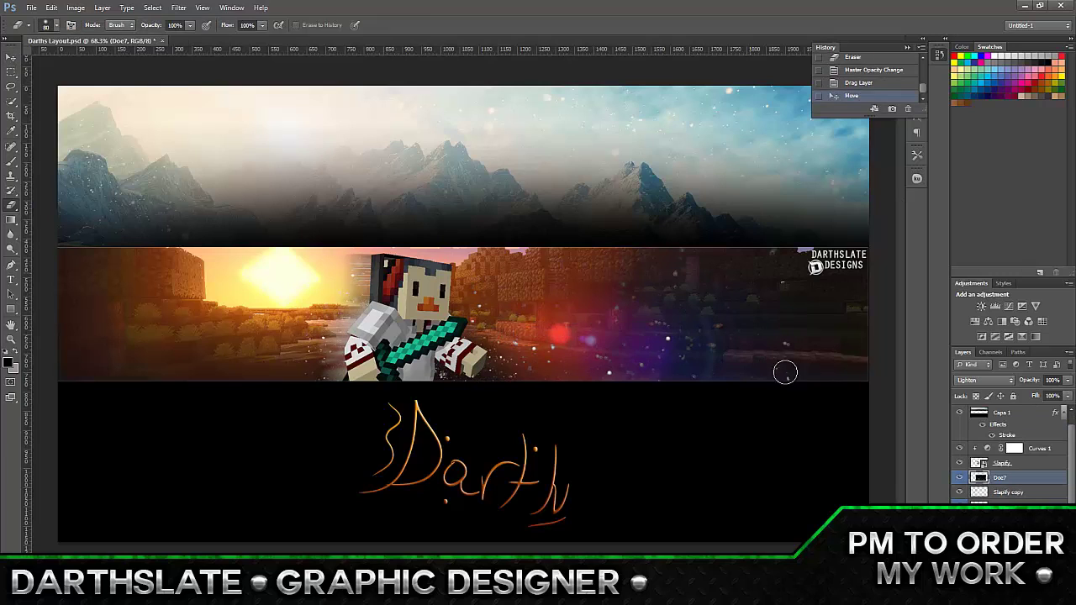
left_click_drag(583, 401, 596, 409)
Paint a cyan glow near the character on a new layer clipped to the particles
key("ctrl+shift+alt+n")
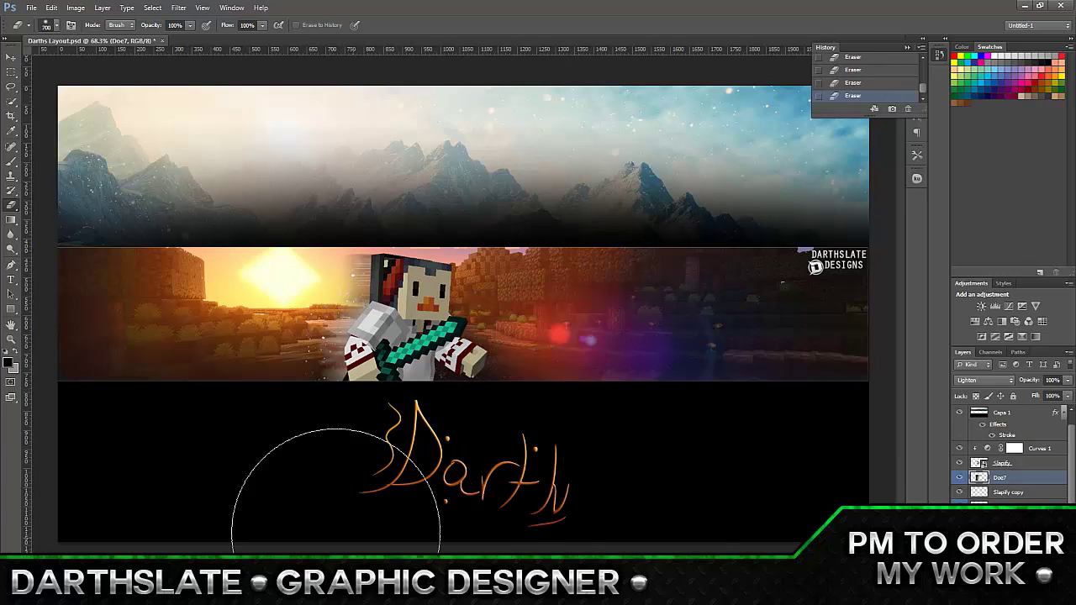
right_click(1009, 477)
left_click(992, 223)
key("b")
left_click(11, 360)
left_click(896, 373)
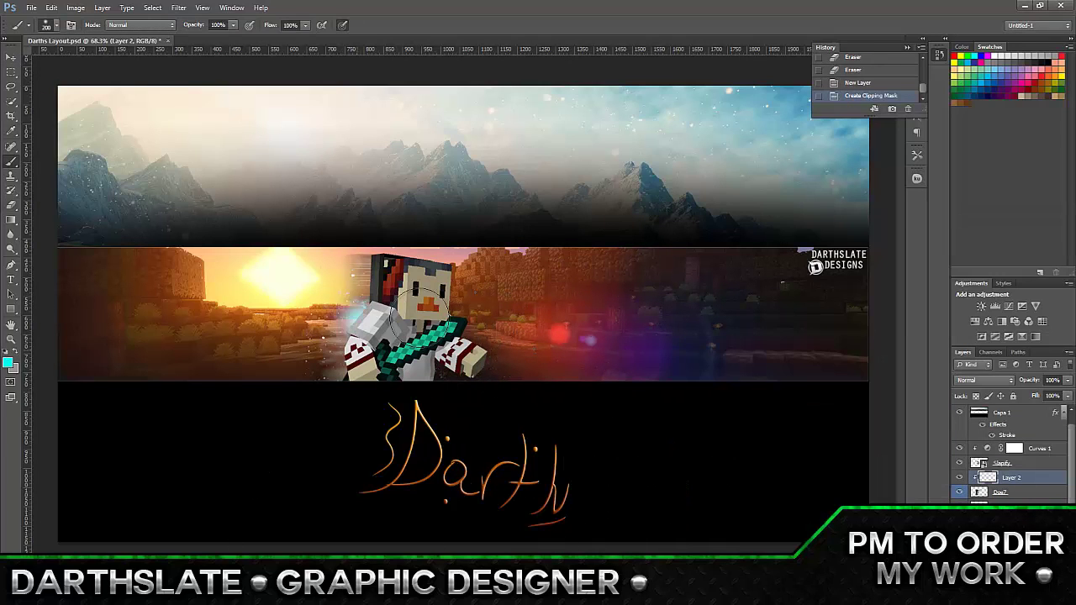
left_click_drag(336, 336, 486, 226)
Set the cyan layer to Lighten, merge it into the particles, and erase excess
left_click(983, 380)
left_click(1007, 227)
right_click(1009, 478)
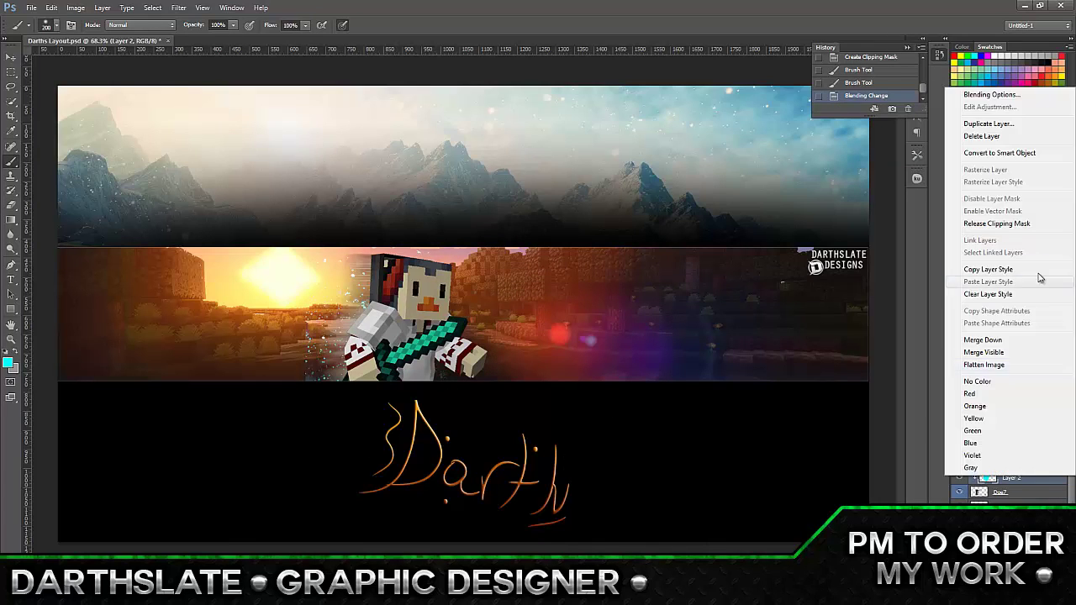
left_click(991, 344)
key("e")
mouse_move(227, 290)
left_mouse_down()
mouse_move(253, 441)
mouse_move(227, 244)
left_mouse_up()
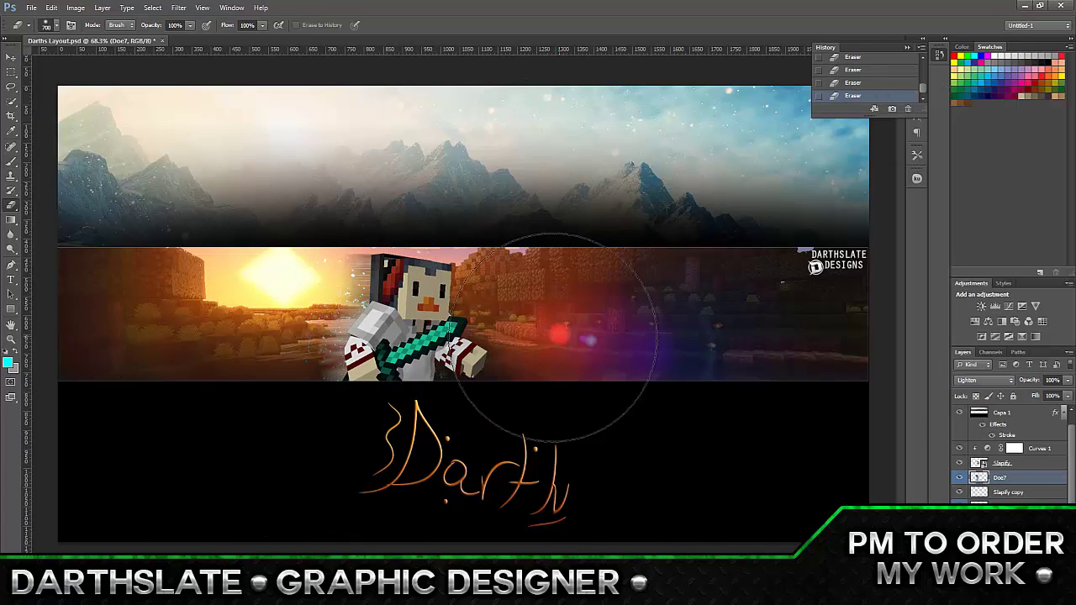
left_click_drag(564, 264, 745, 456)
Duplicate the particle layer, shift its hue to -145, and set opacity to 90%
left_click_drag(1000, 505, 1030, 485)
key("ctrl+u")
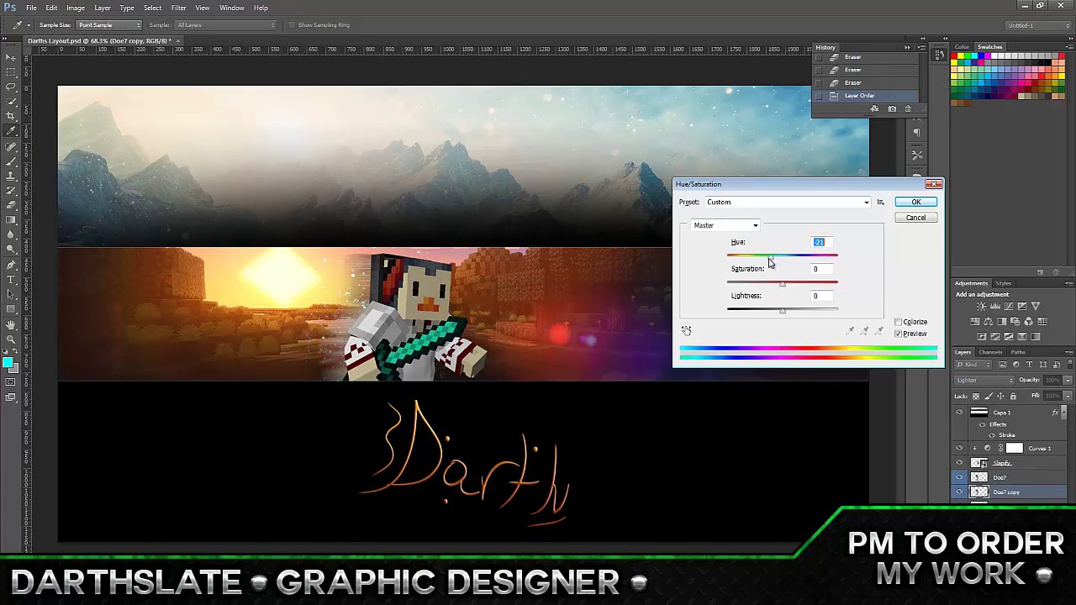
left_click(916, 202)
left_click_drag(487, 210, 496, 210)
key("ctrl+u")
left_click_drag(741, 257, 735, 262)
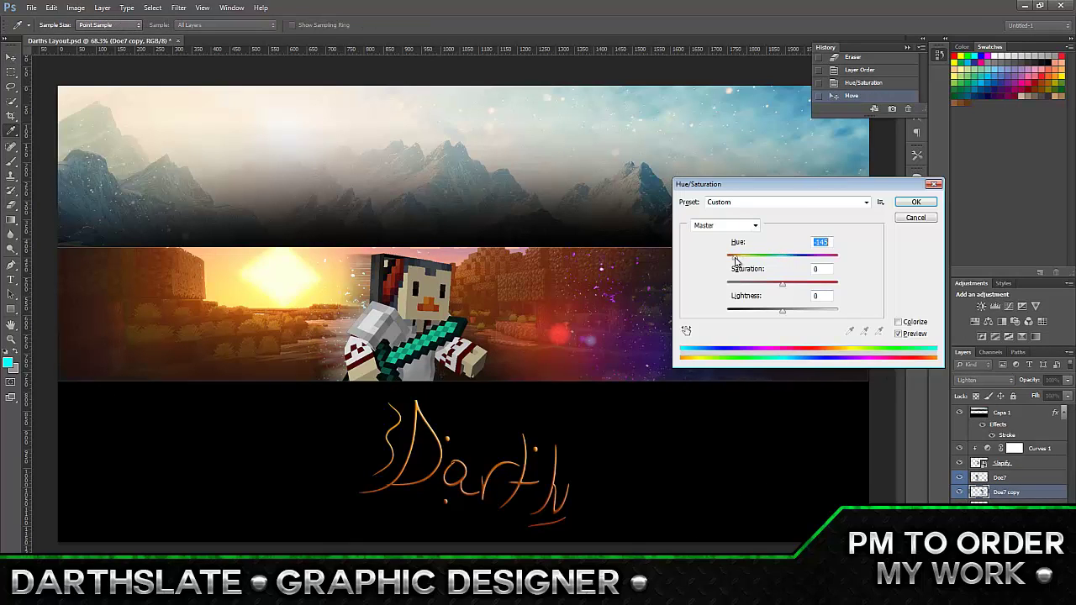
key("Return")
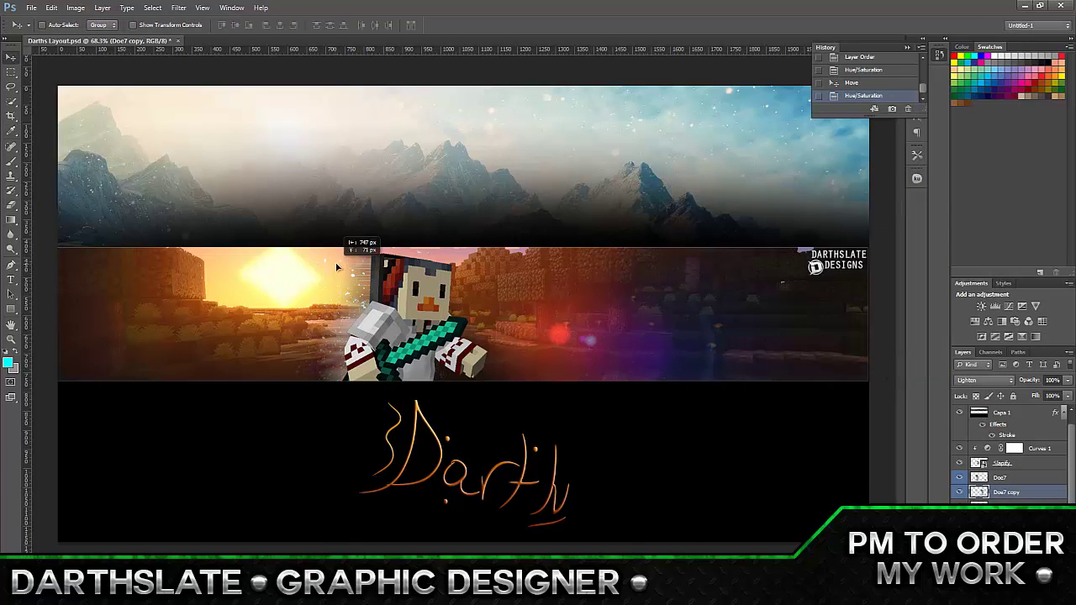
key("ctrl+j")
left_click_drag(1067, 380, 1058, 395)
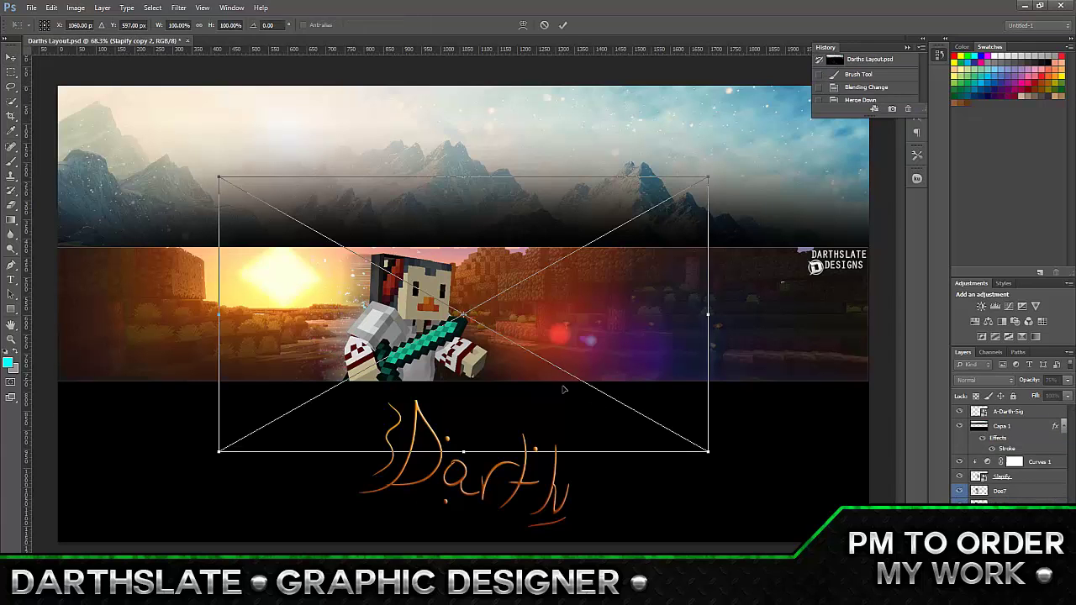
Commit the Optical Flares image, blend it with Screen, and erase harsh patches
key("Return")
left_click(983, 380)
left_click(969, 181)
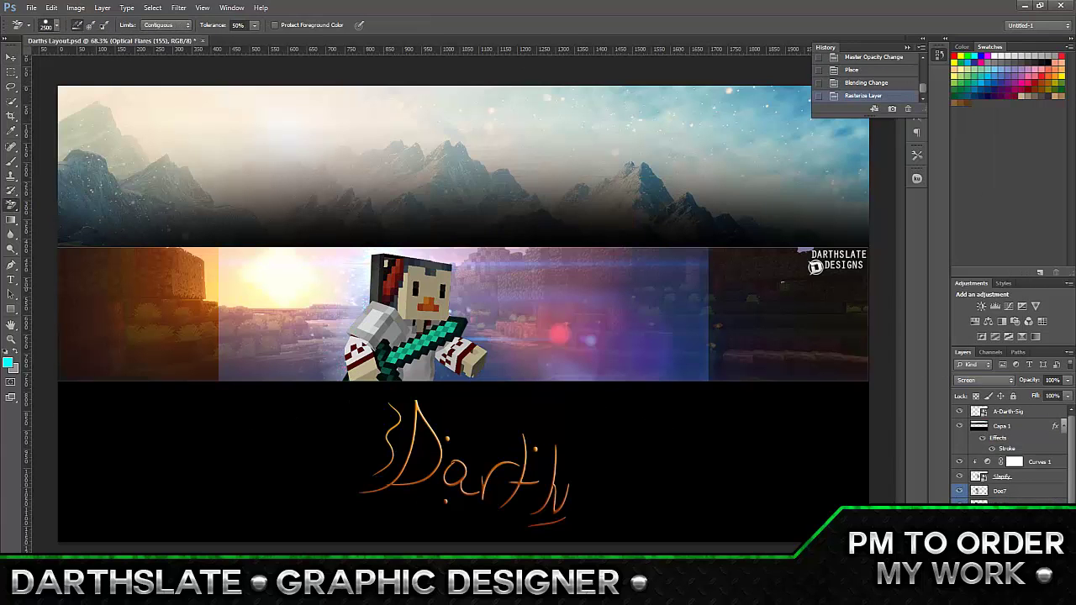
left_click_drag(283, 345, 528, 323)
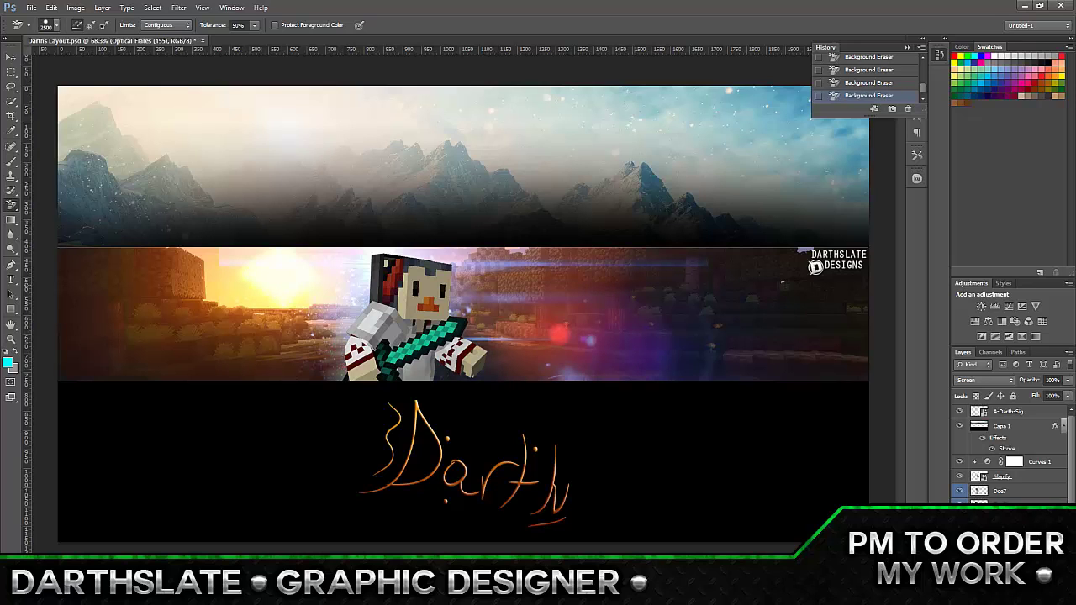
Move the flare layer above Curves 1 and reposition it up and left
key("v")
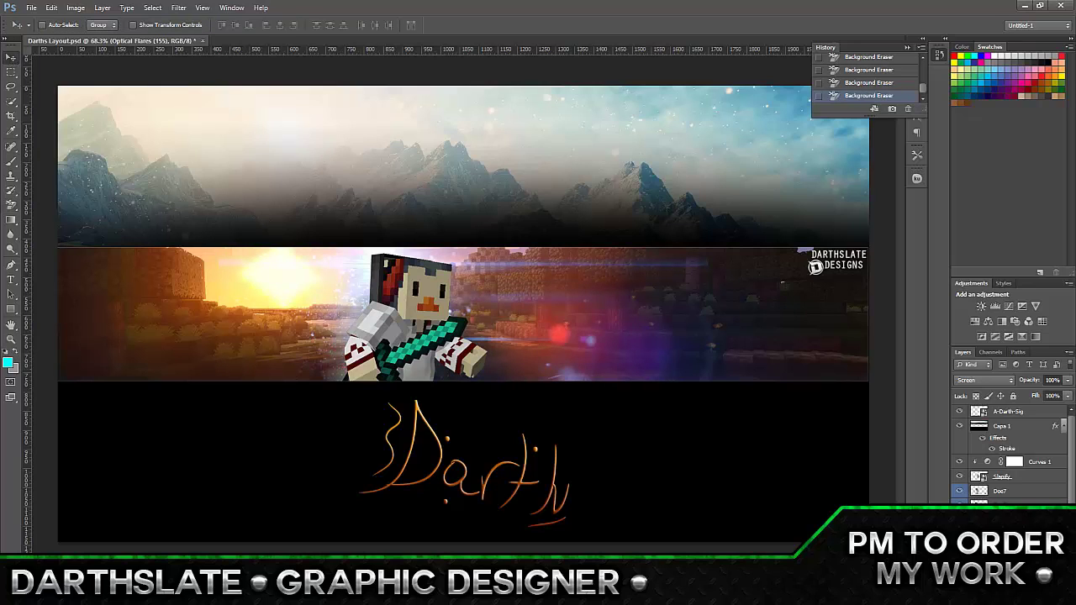
key("ctrl+bracketright")
mouse_move(405, 226)
left_mouse_down()
mouse_move(500, 313)
mouse_move(543, 306)
mouse_move(732, 353)
mouse_move(715, 340)
left_mouse_up()
On a new layer, paint soft green glow spots and fade its opacity
key("ctrl+shift+alt+n")
key("i")
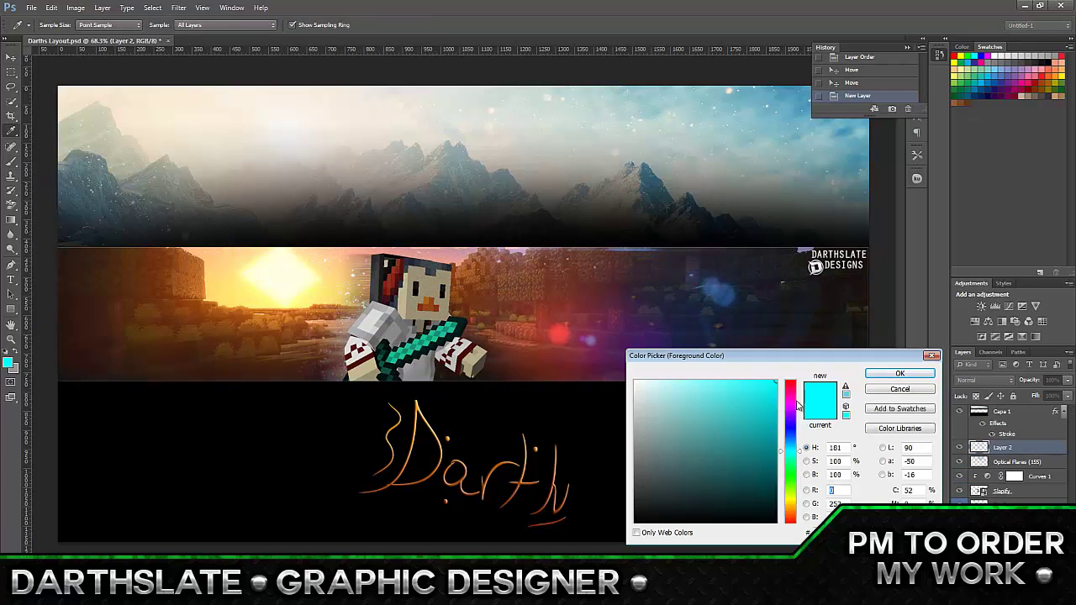
left_click_drag(799, 406, 790, 479)
left_click(899, 373)
key("b")
left_click(832, 353)
left_click(92, 261)
left_click(202, 374)
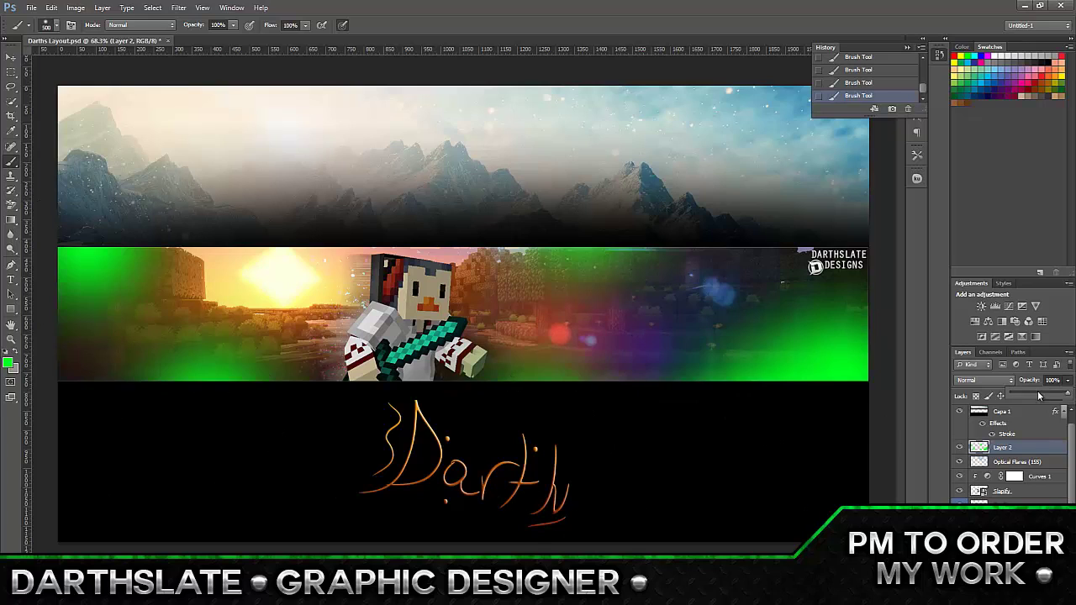
left_click_drag(1039, 395, 1014, 392)
On another new layer, paint soft magenta glow spots faded to 5% opacity
key("ctrl+shift+alt+n")
key("i")
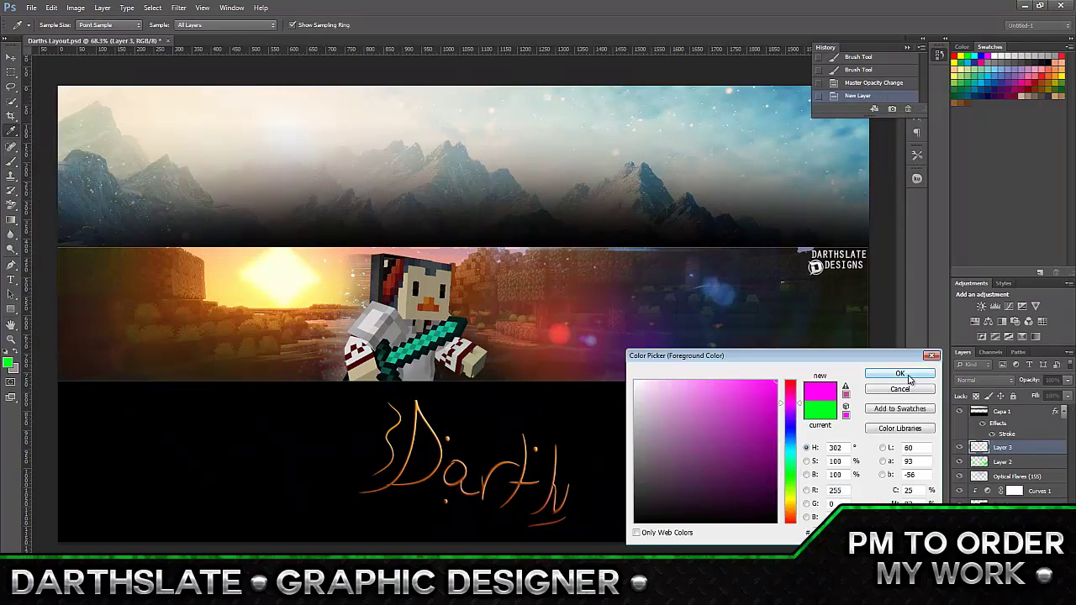
left_click(899, 374)
key("b")
left_click(538, 378)
left_click(236, 353)
left_click(833, 261)
left_click(72, 311)
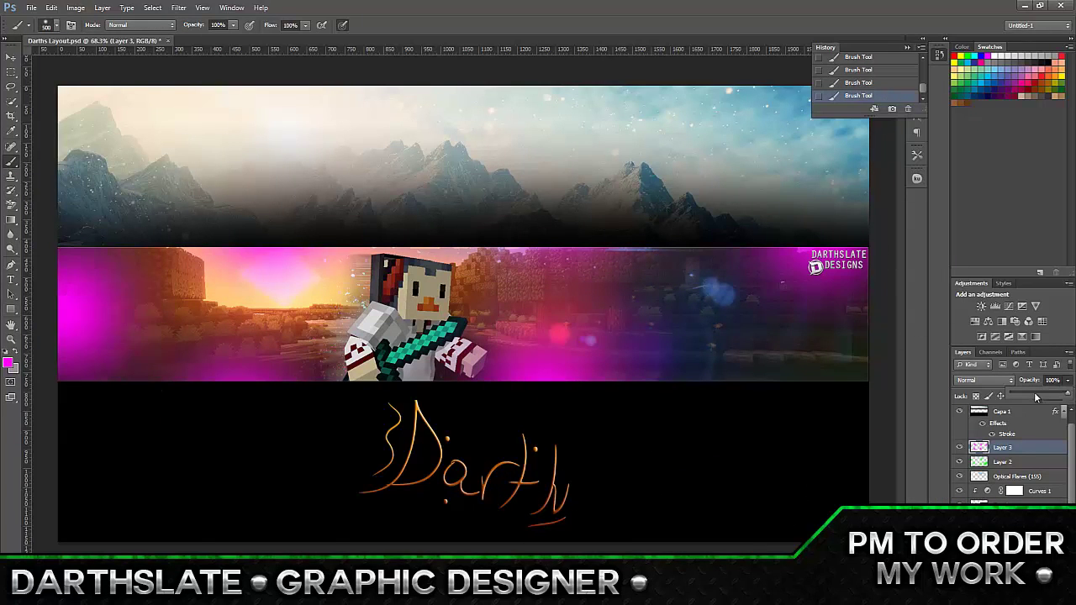
left_click_drag(1037, 398, 1014, 394)
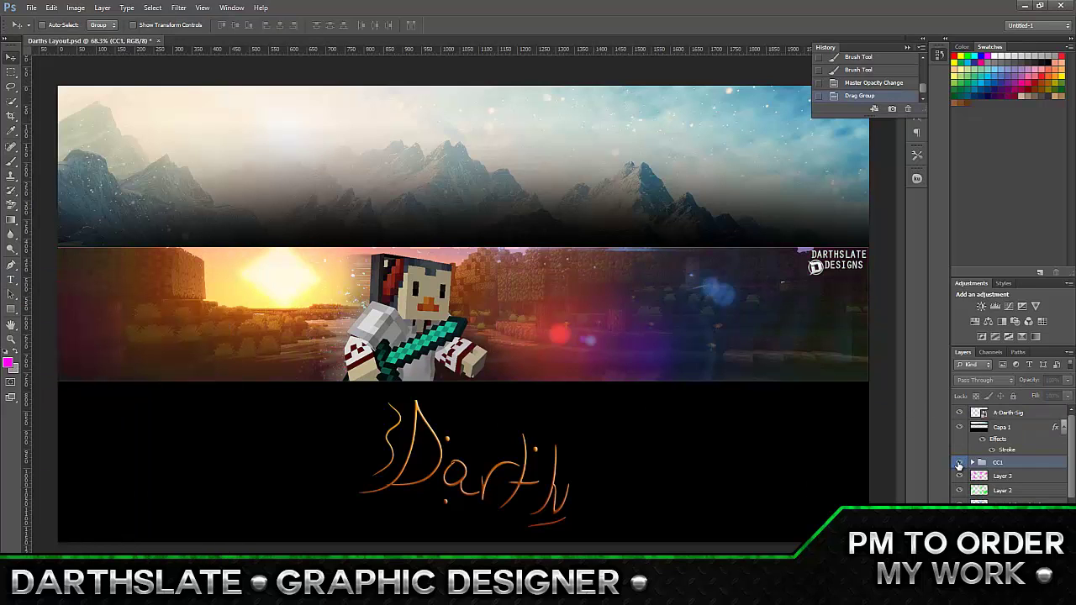
Hide the CC1 group and shift the Optical Flares hue by -180 to orange
left_click(959, 463)
key("ctrl+u")
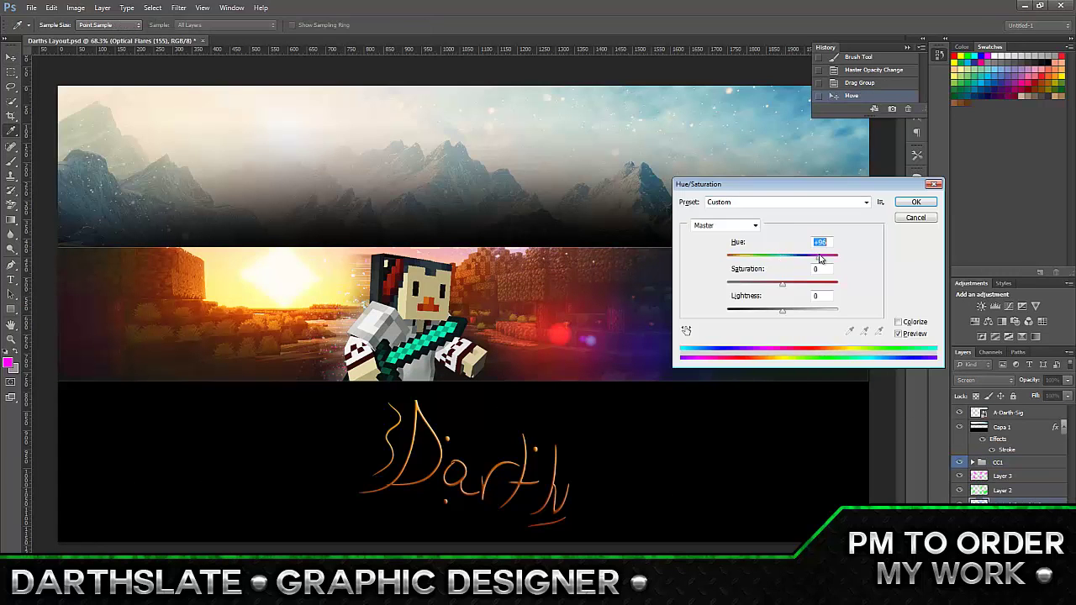
left_click_drag(795, 184, 165, 191)
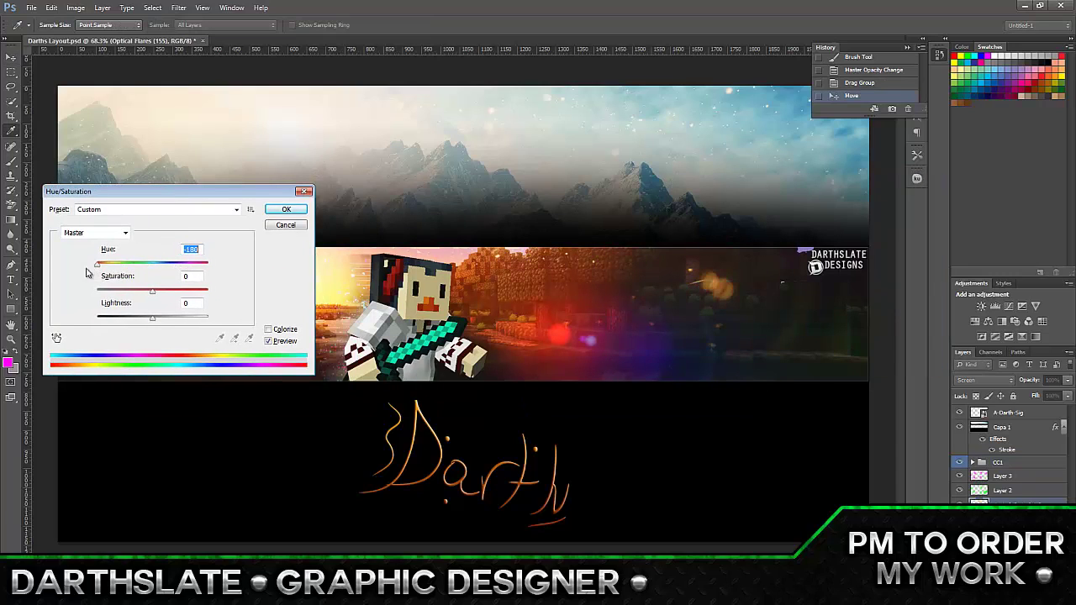
left_click(290, 209)
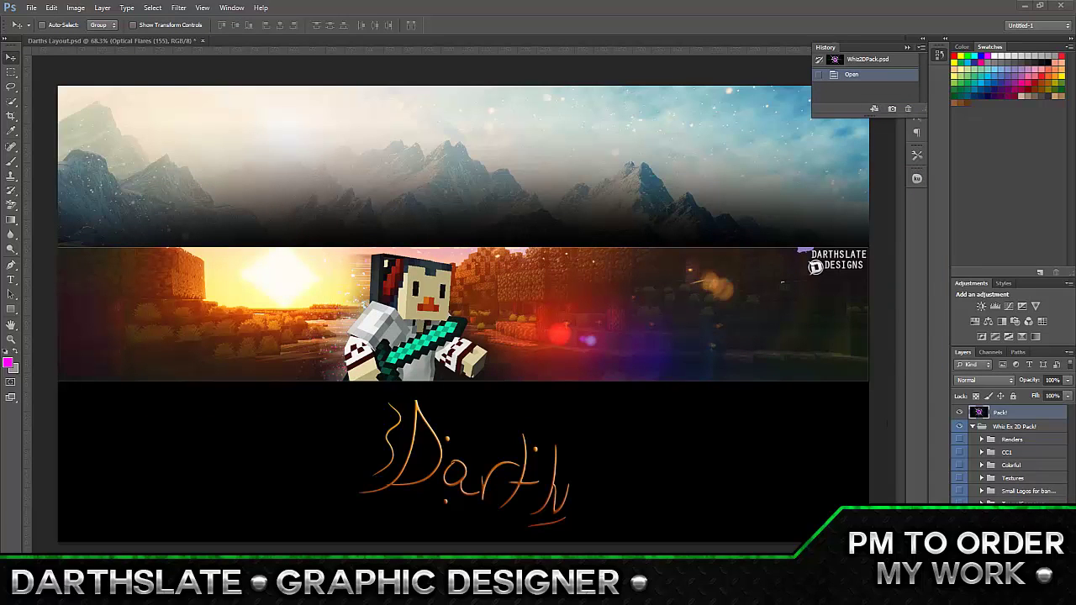
Move the Doe particle layer below Slapify and erase particles on the left
scroll(1009, 454, "down", 5)
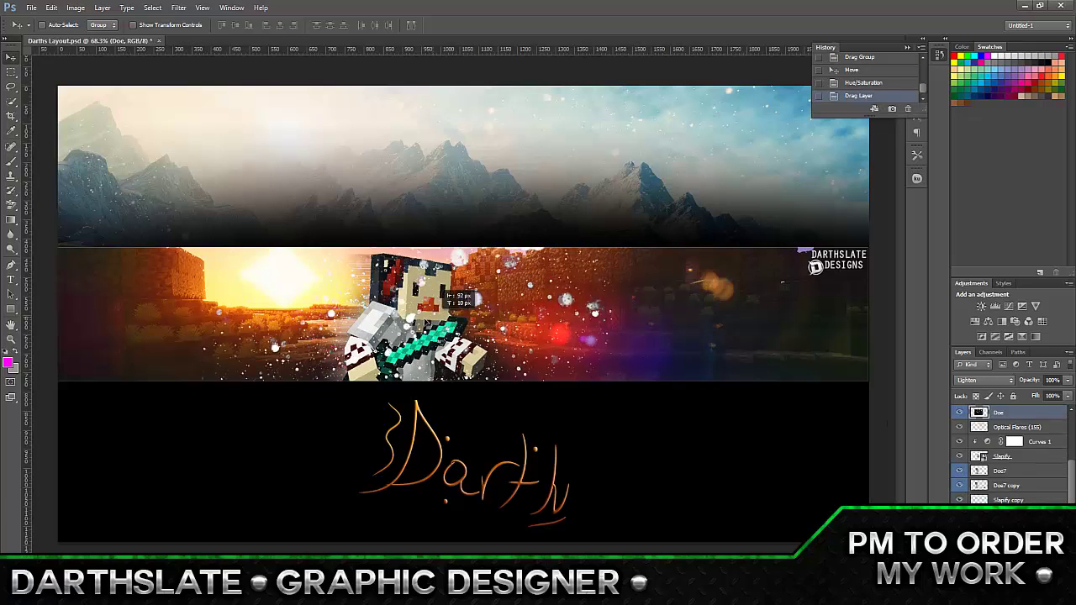
left_click_drag(1022, 463, 1022, 463)
key("e")
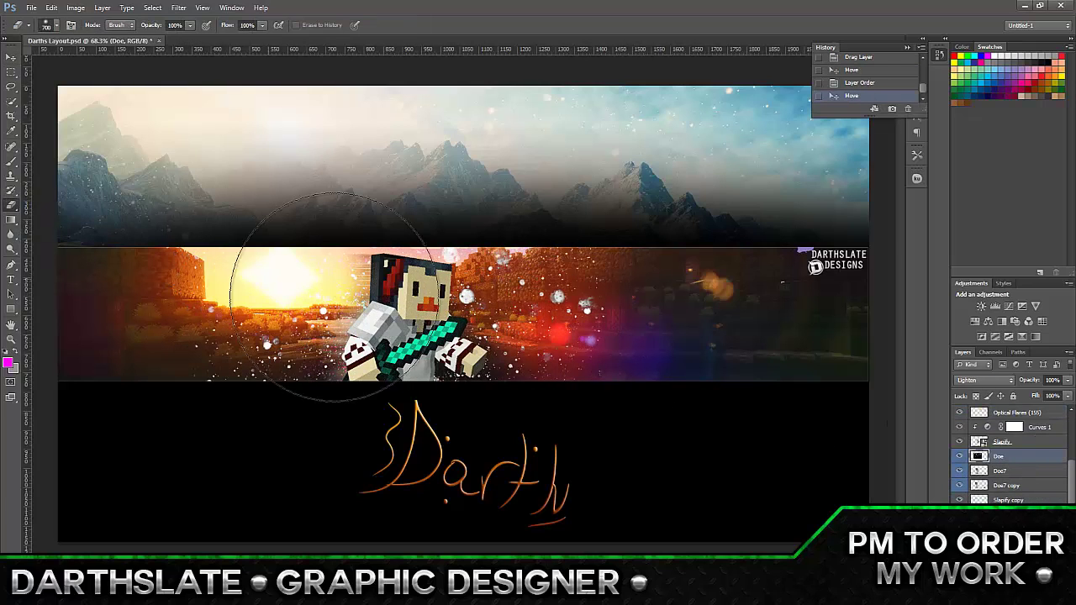
mouse_move(135, 388)
left_mouse_down()
mouse_move(156, 372)
mouse_move(252, 353)
left_mouse_up()
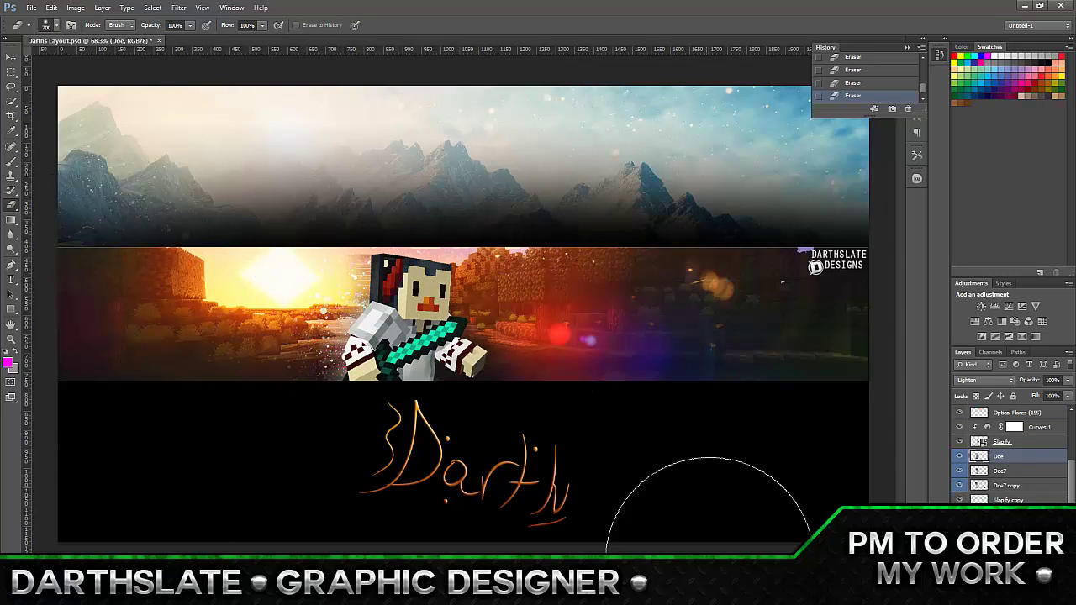
Paint a green glow beside the character on a clipped layer set to Overlay
key("ctrl+alt+g")
key("b")
left_click(8, 362)
left_click(840, 372)
left_click(378, 344)
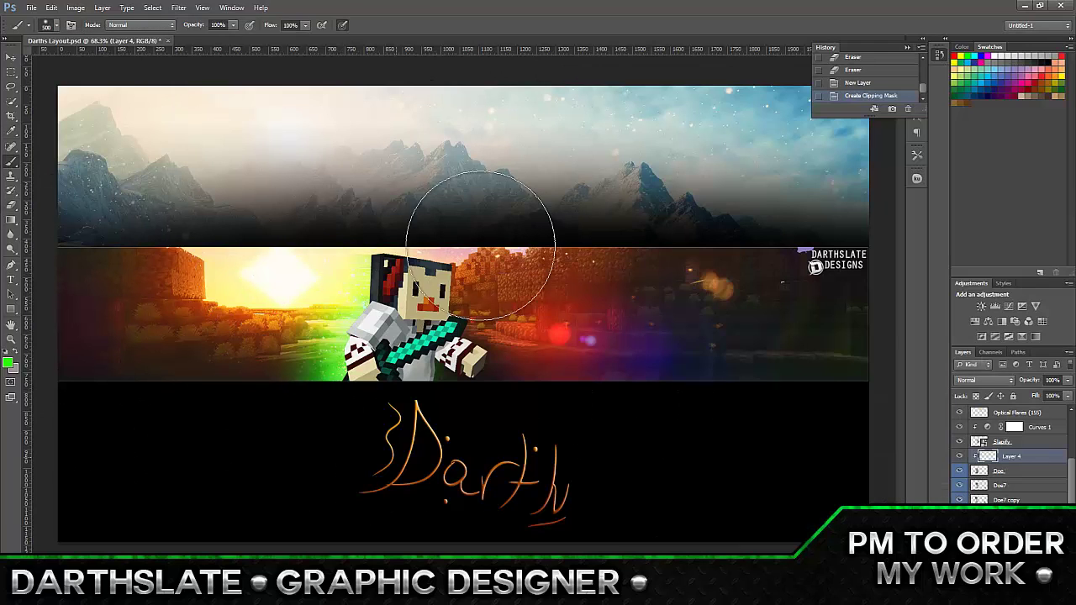
left_click(984, 380)
left_click(977, 226)
On a new layer, brush black across the left and right edges of the middle band
key("ctrl+shift+alt+n")
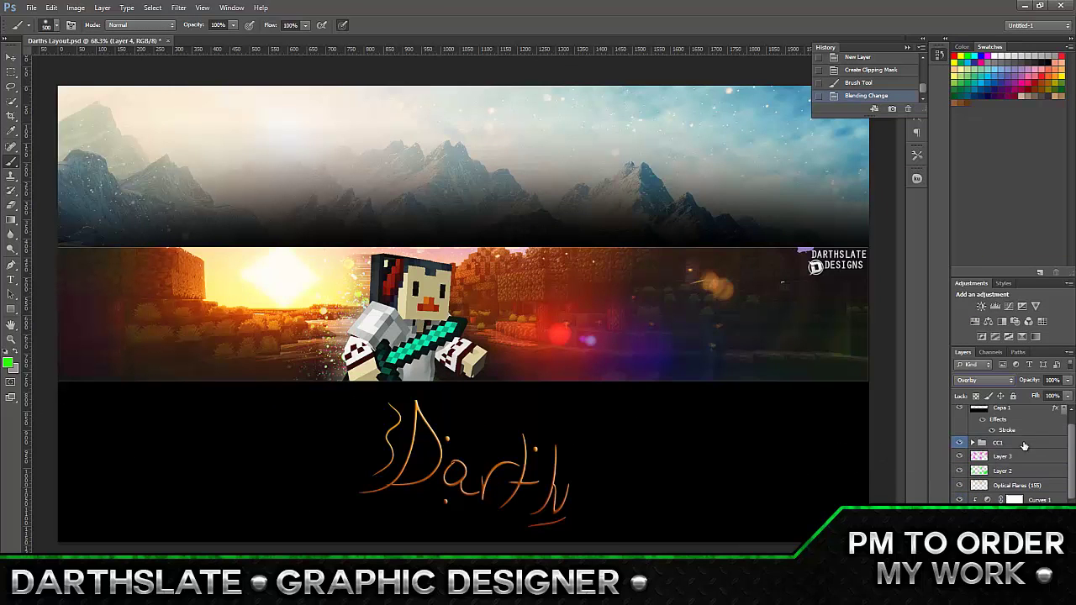
scroll(462, 311, "down", 3)
left_click(8, 362)
key("Escape")
key("d")
left_click_drag(764, 237, 132, 240)
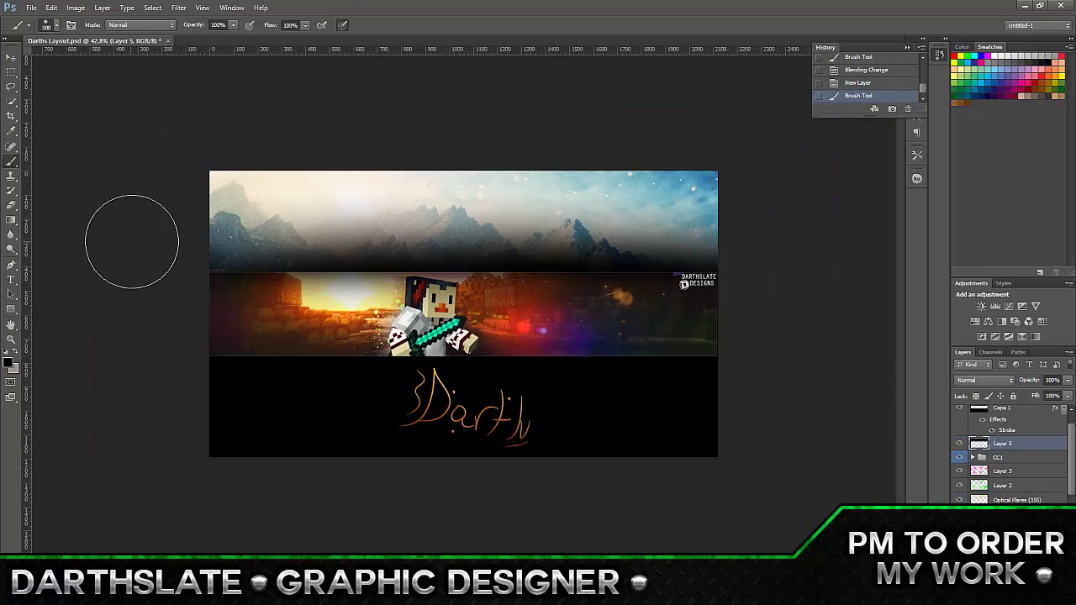
left_click_drag(204, 402, 596, 396)
key("ctrl+plus")
scroll(749, 308, "up", 2)
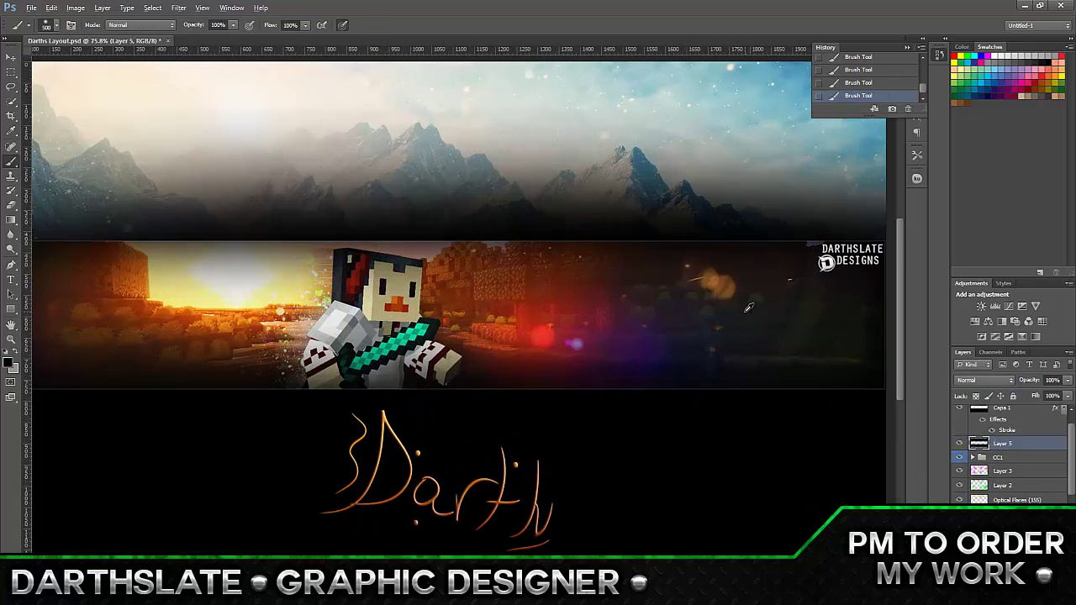
scroll(749, 308, "down", 1)
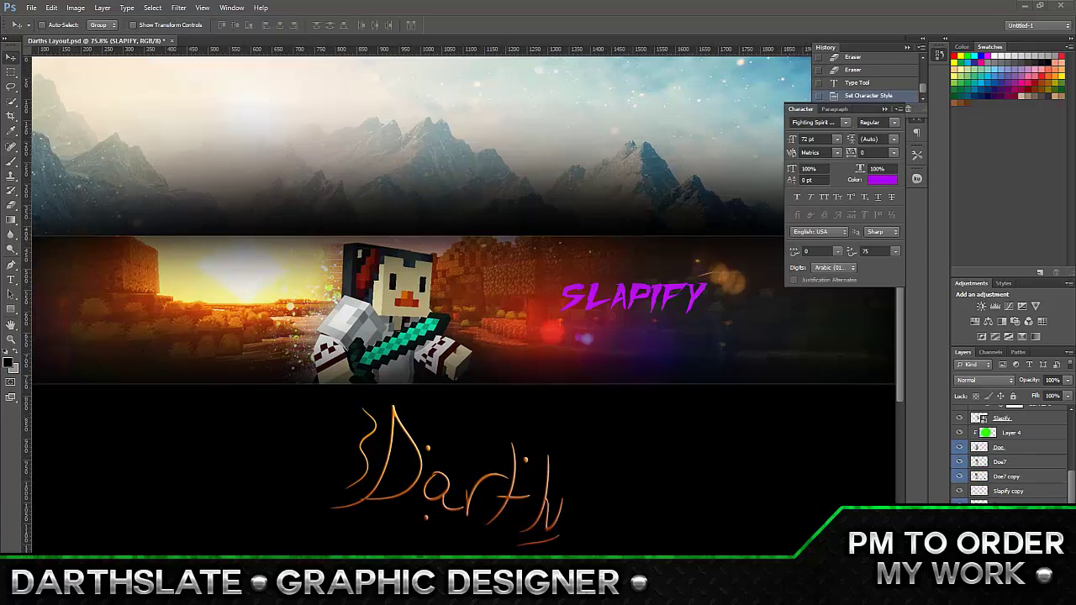
Scale the SLAPIFY title up twice with Free Transform, shifting it right of the character
key("ctrl+t")
left_click_drag(655, 328, 719, 366)
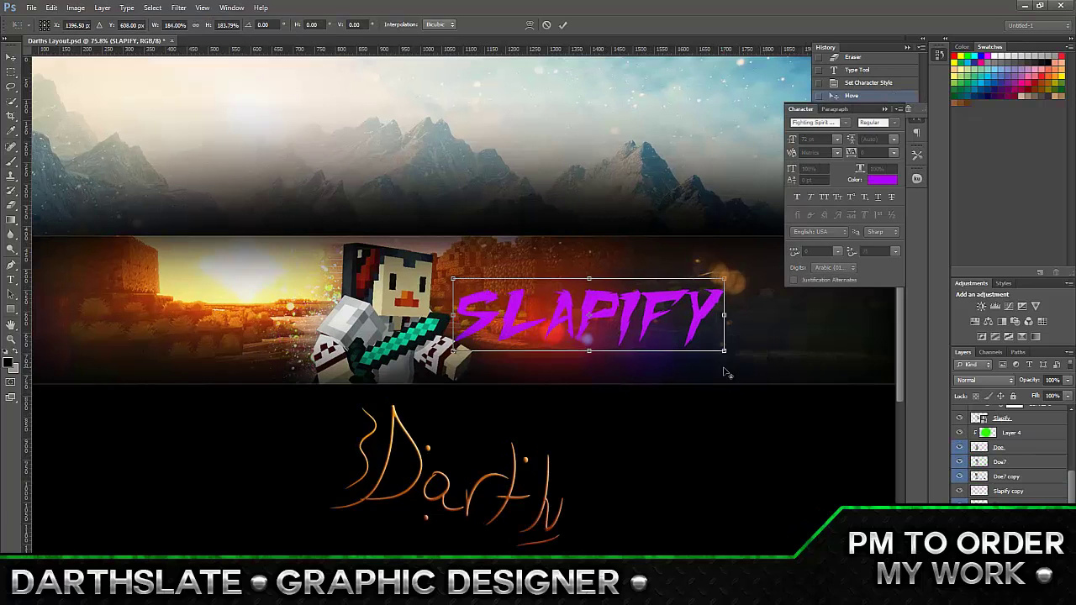
key("Return")
key("ctrl+t")
left_click_drag(622, 320, 652, 294)
key("Return")
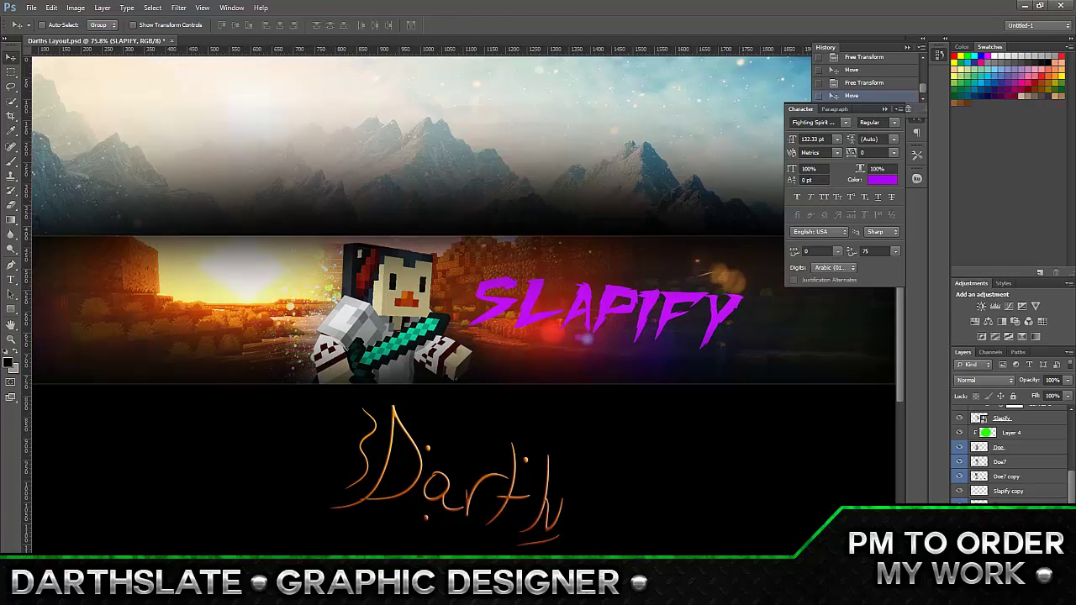
scroll(814, 122, "down", 3)
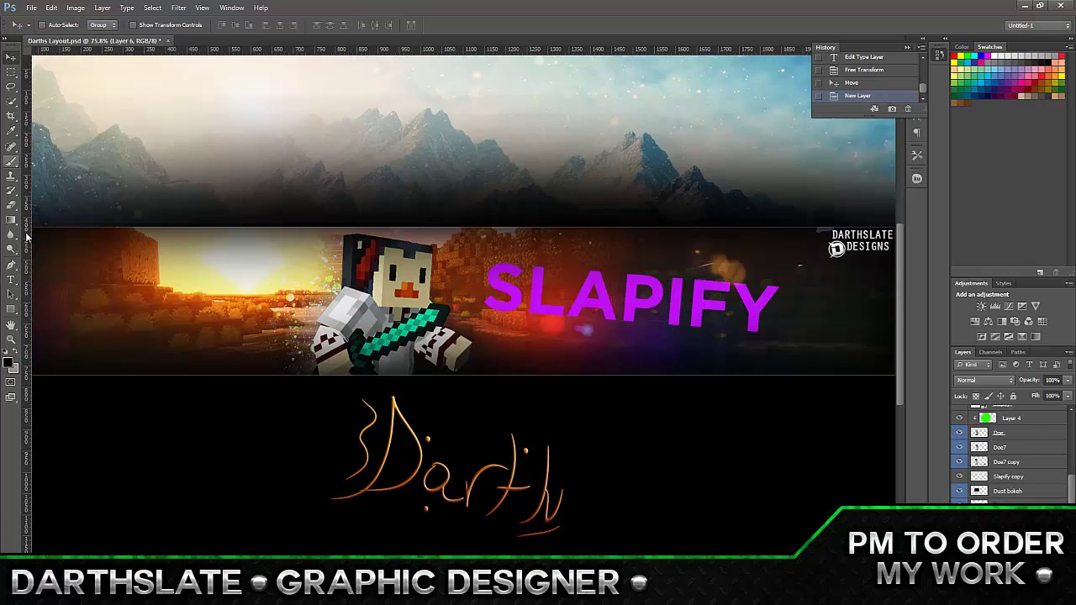
Remove a stray path point and pick a small hard brush for stroking the path
left_click(11, 265)
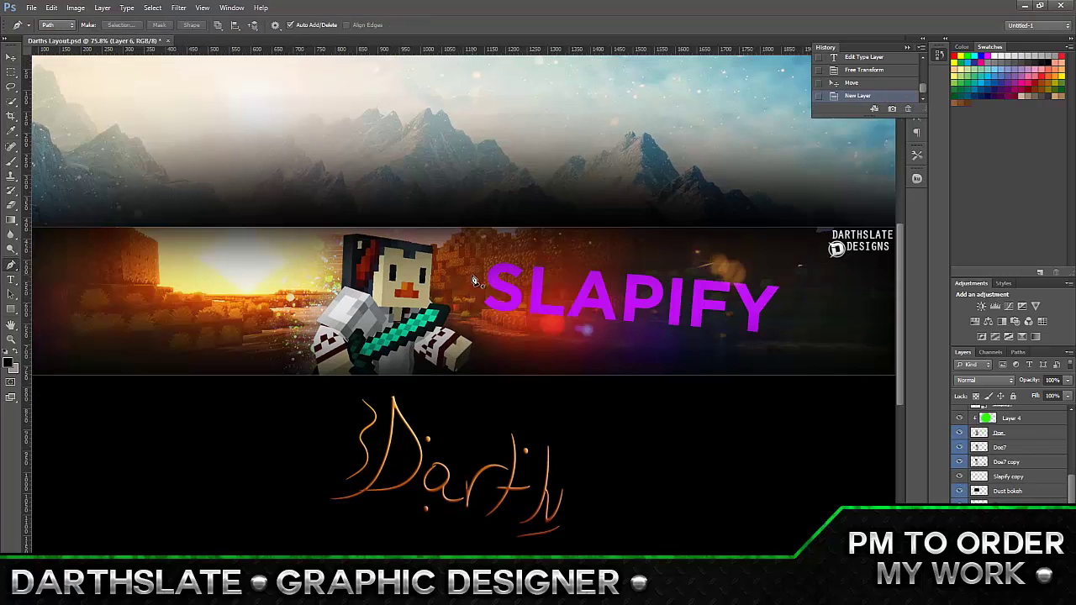
key("Delete")
key("Return")
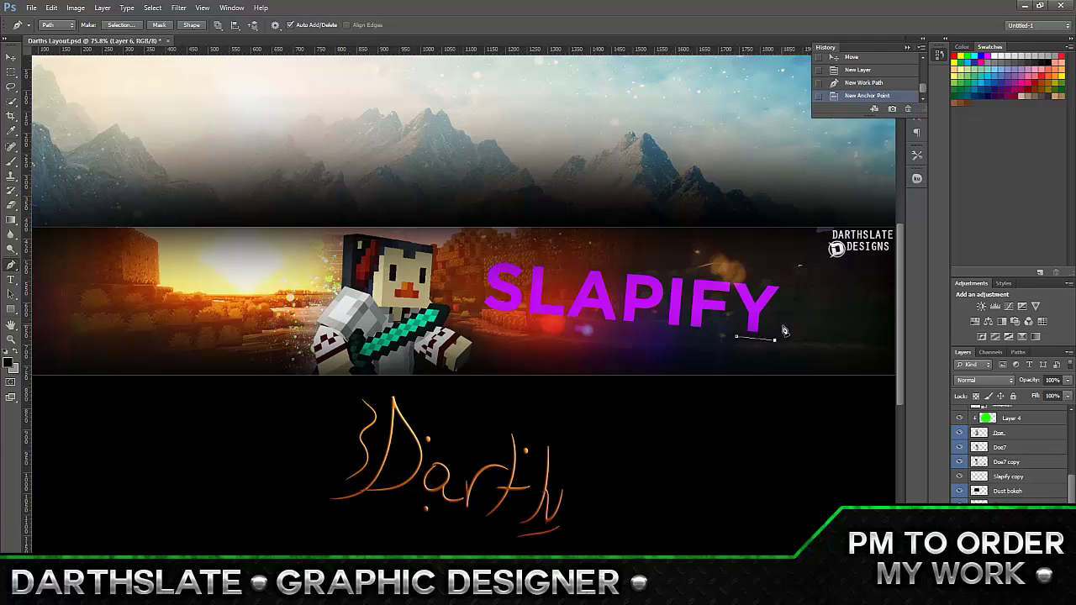
right_click(788, 311)
left_click(829, 423)
left_click(493, 202)
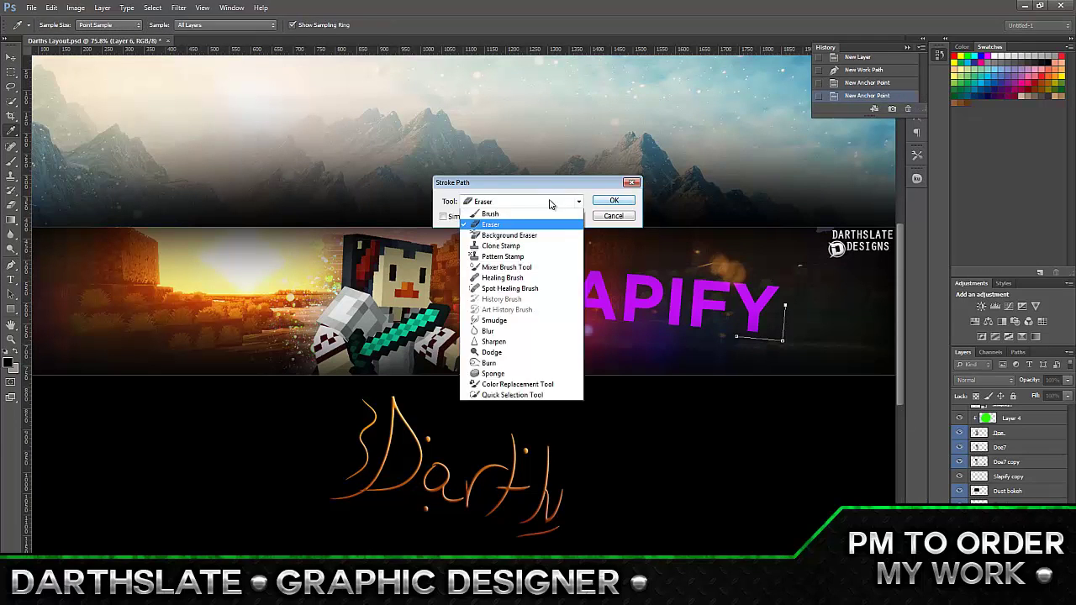
left_click(620, 207)
left_click(47, 24)
key("Return")
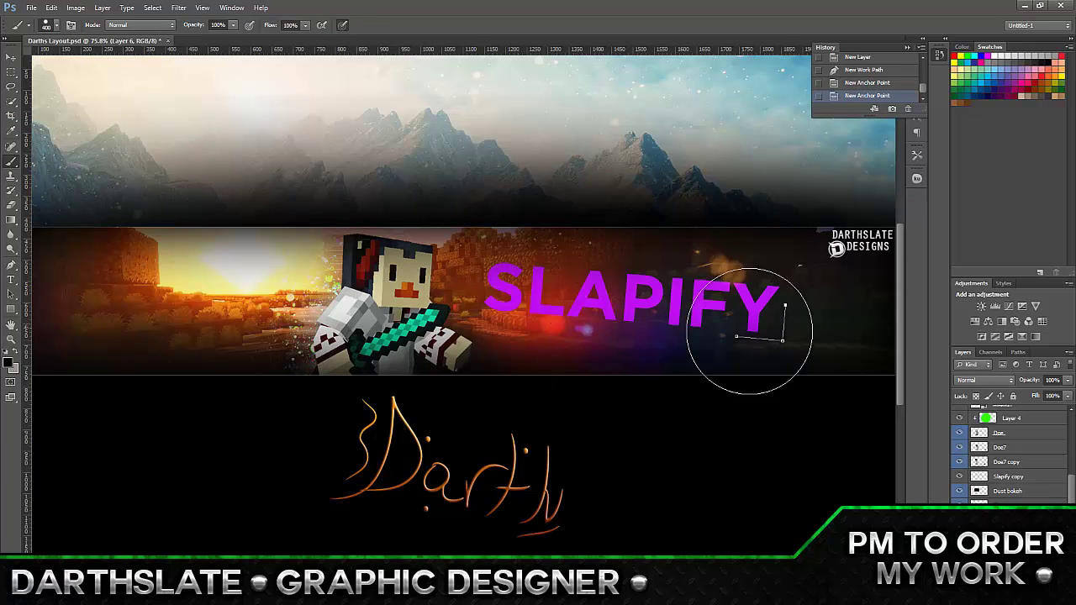
left_click(46, 24)
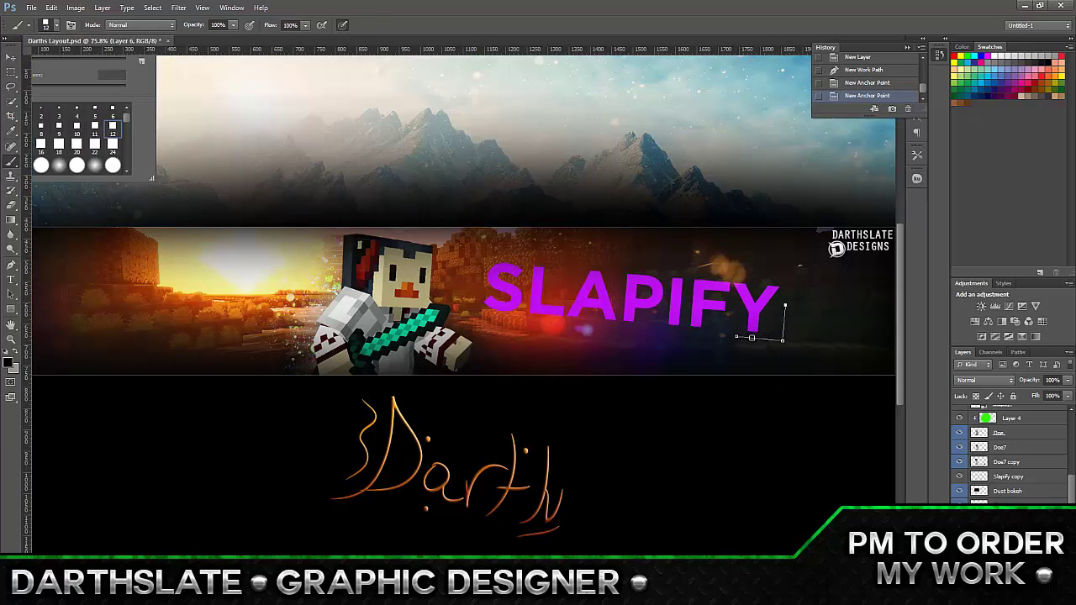
key("Return")
Set the paint colour to green, test-stroke the path, then delete that stroke step
right_click(625, 346)
left_click(666, 458)
left_click(521, 202)
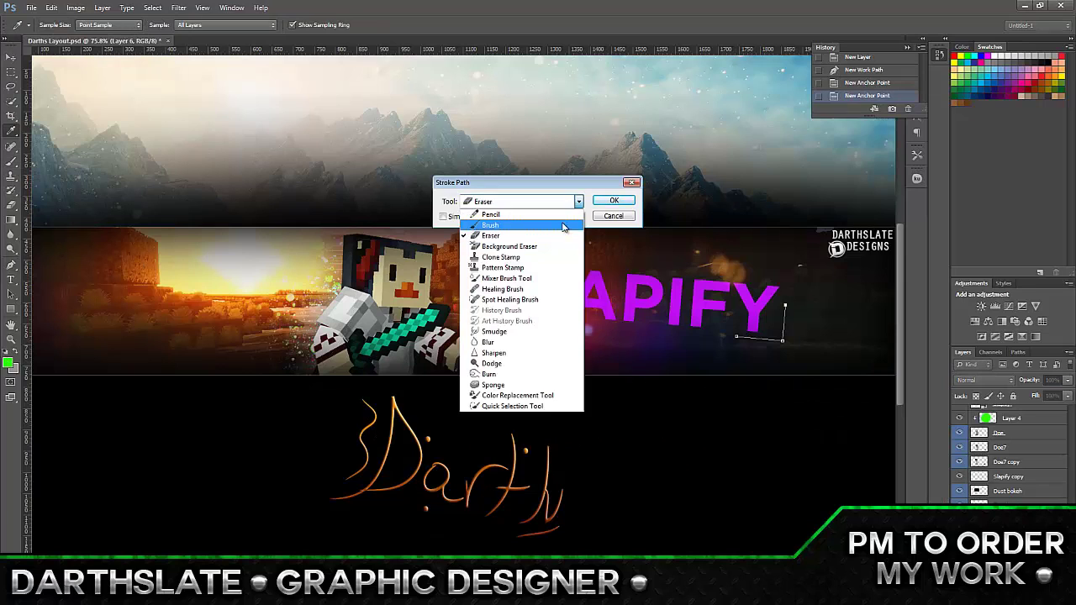
left_click(504, 234)
left_click(614, 200)
right_click(762, 87)
key("Escape")
left_click(908, 109)
key("Return")
key("b")
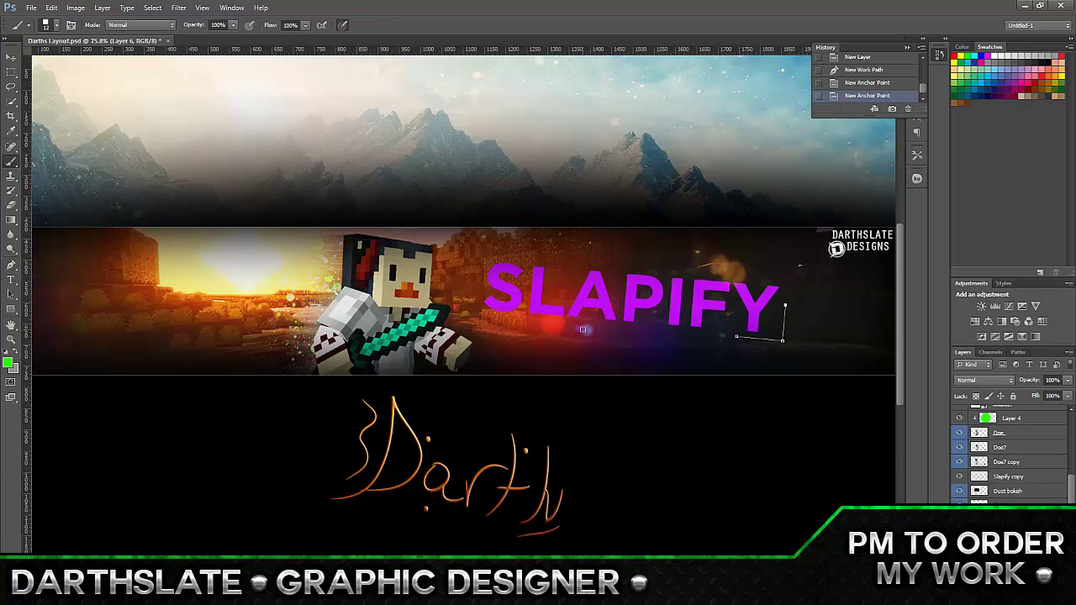
Stroke the path into a green bracket, delete the path, and drag a copy toward SLAPIFY's left
right_click(767, 340)
left_click(820, 422)
key("Delete")
key("v")
left_click_drag(697, 358, 701, 360)
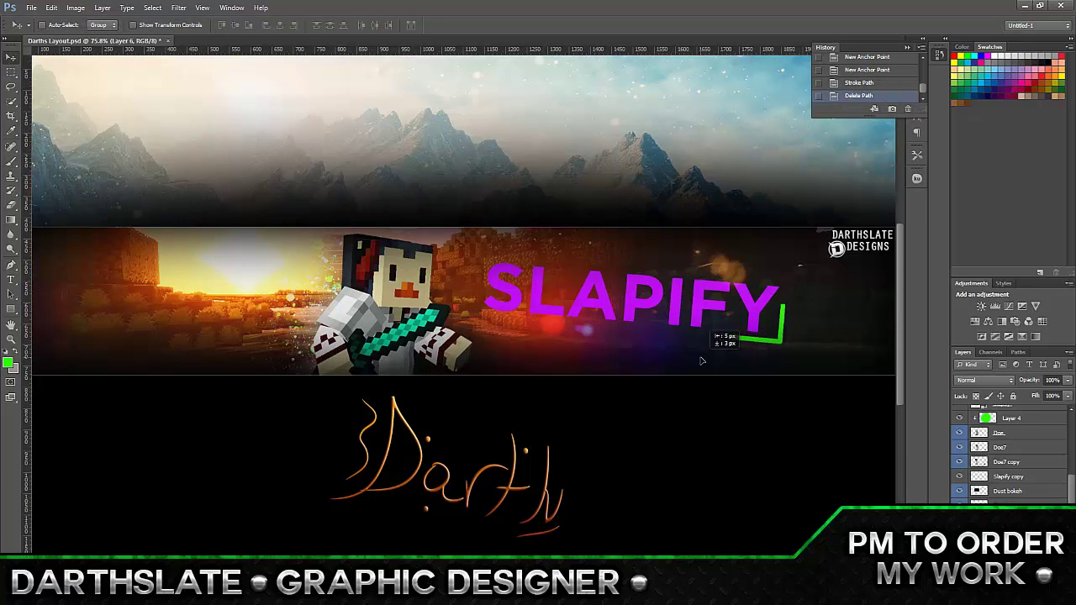
left_click_drag(838, 275, 543, 195)
key("ctrl+t")
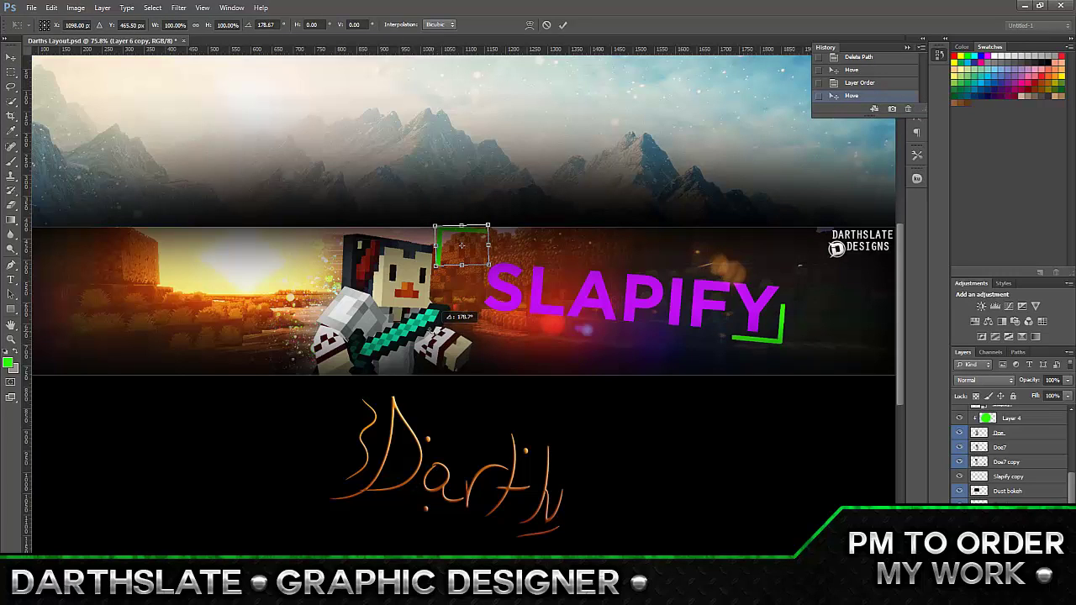
Place the rotated bracket copy at SLAPIFY's top-left corner
key("Return")
left_click_drag(477, 229, 530, 257)
key("ctrl+t")
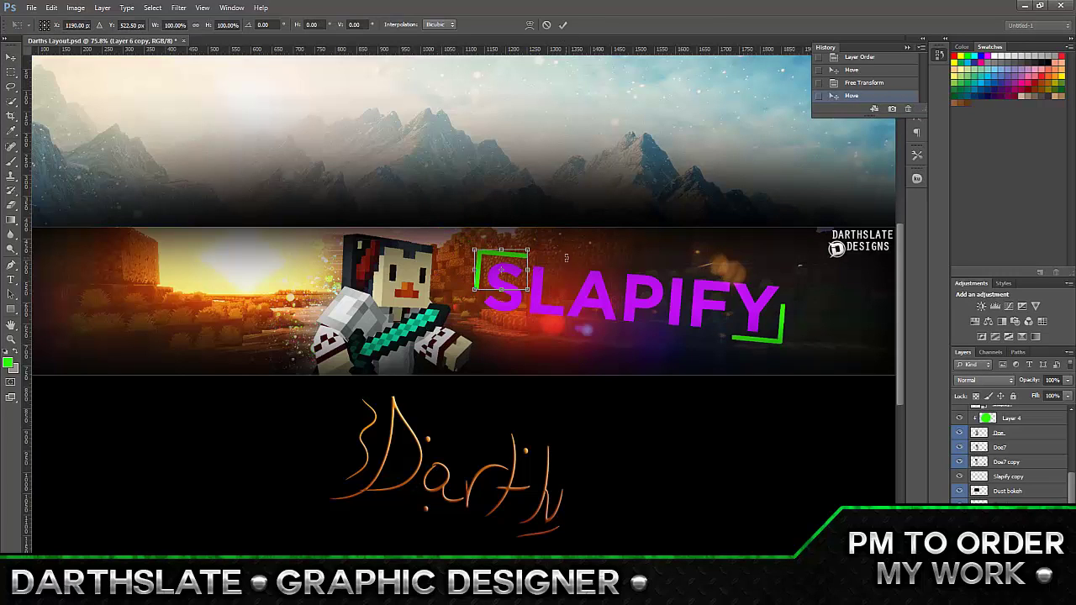
left_click(563, 24)
scroll(1048, 483, "down", 2)
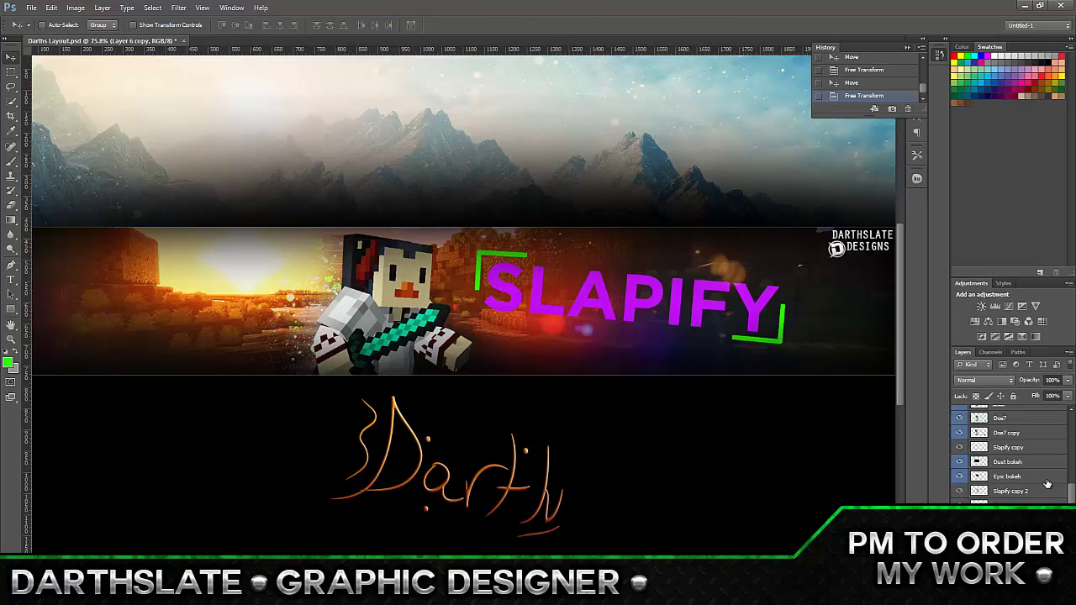
Skew the SLAPIFY title so its top slants to the right
left_click(51, 7)
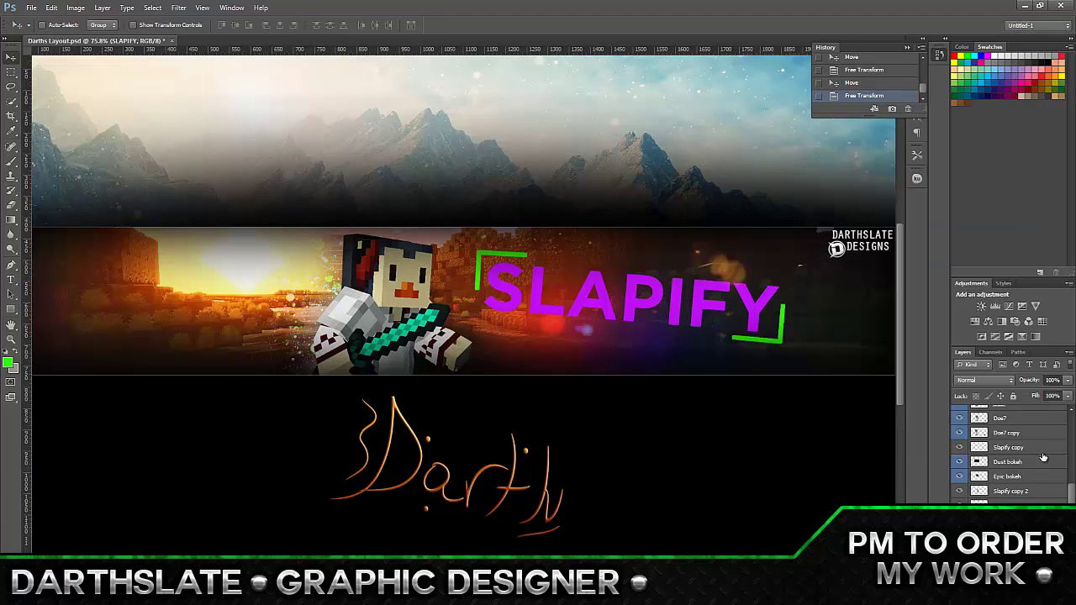
left_click(220, 269)
left_click_drag(496, 252, 512, 263)
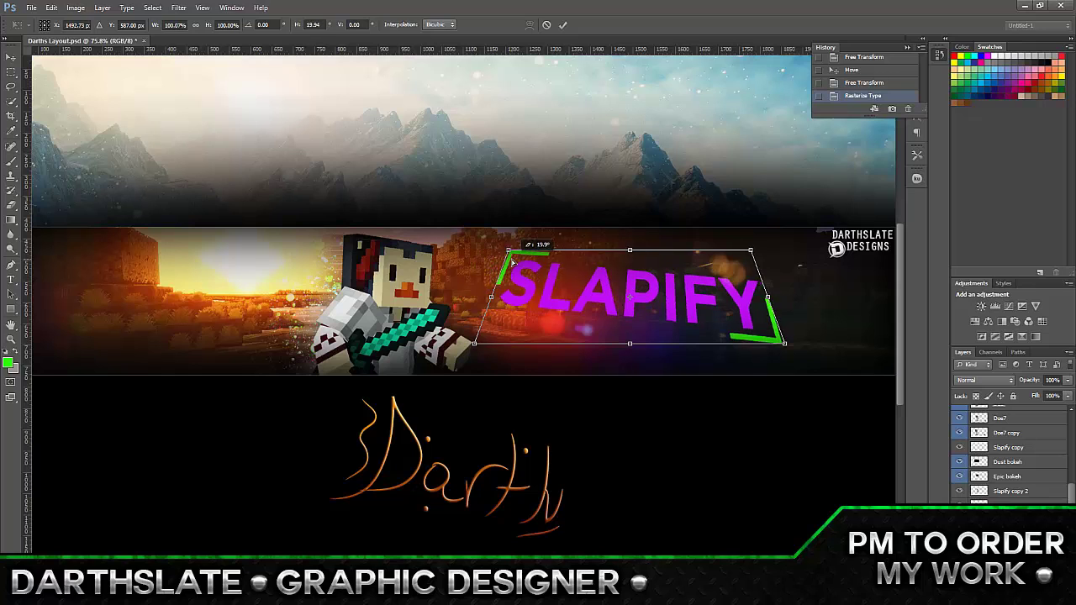
left_click_drag(777, 347, 469, 320)
key("Return")
Slant SLAPIFY further and enlarge the title with its brackets
left_click(51, 8)
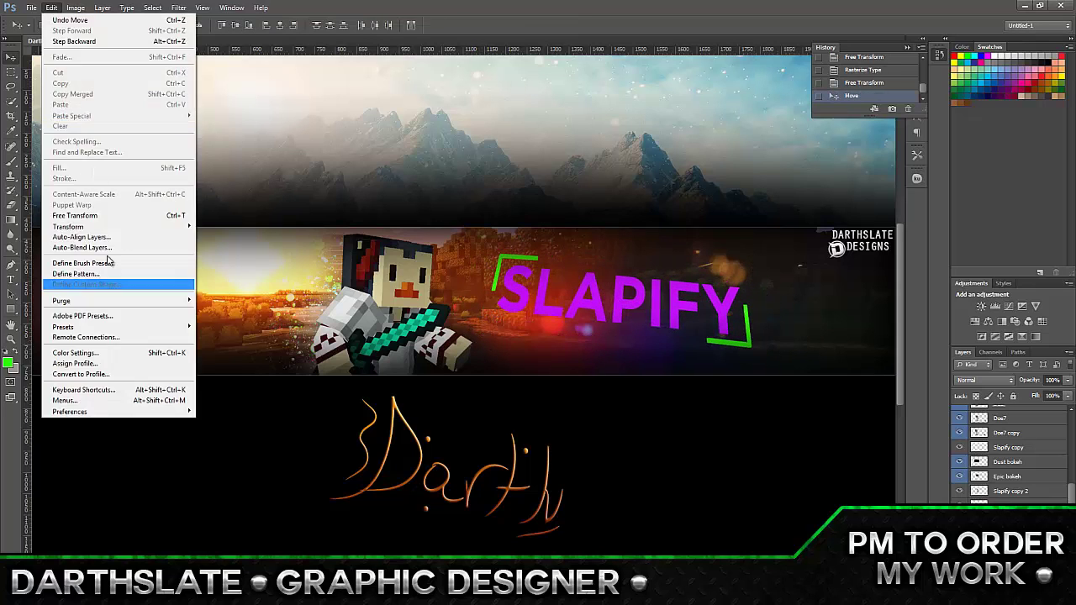
left_click(67, 202)
left_click_drag(497, 257, 509, 265)
left_click_drag(493, 352, 496, 345)
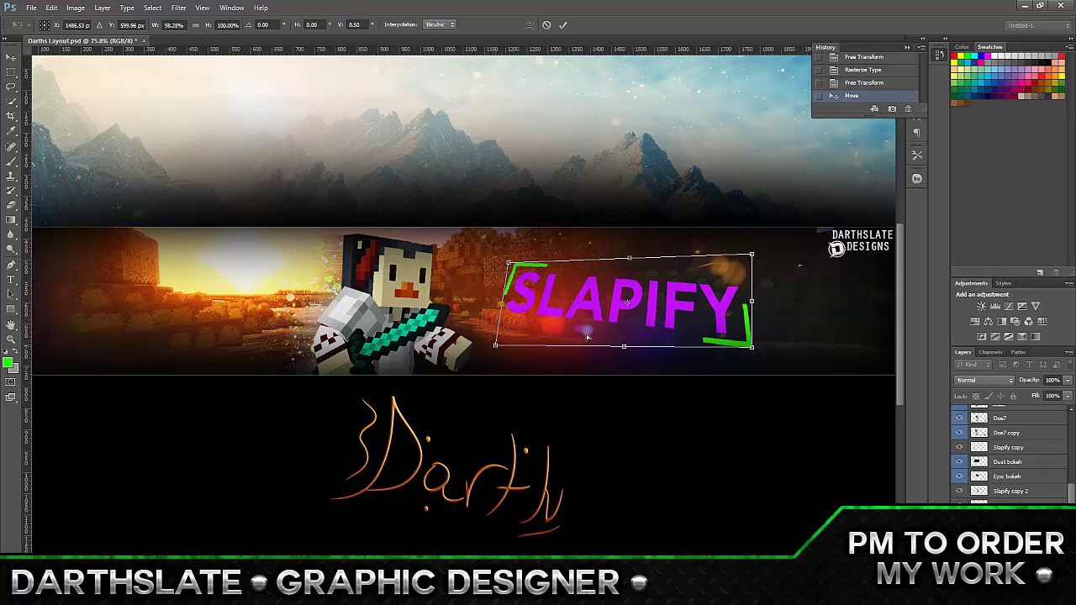
key("Return")
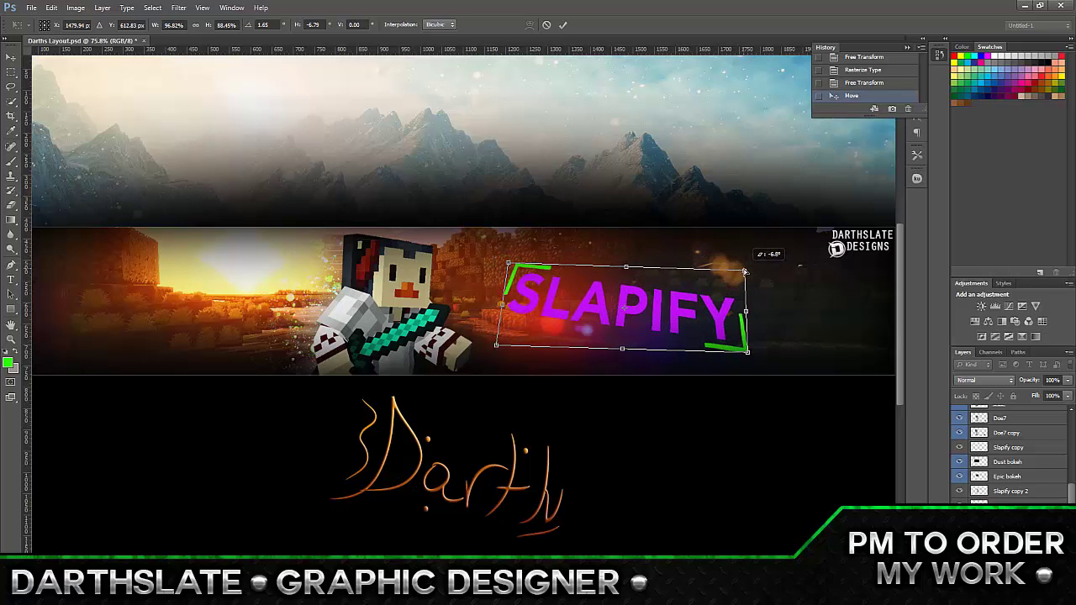
key("ctrl+t")
left_click_drag(744, 347, 770, 360)
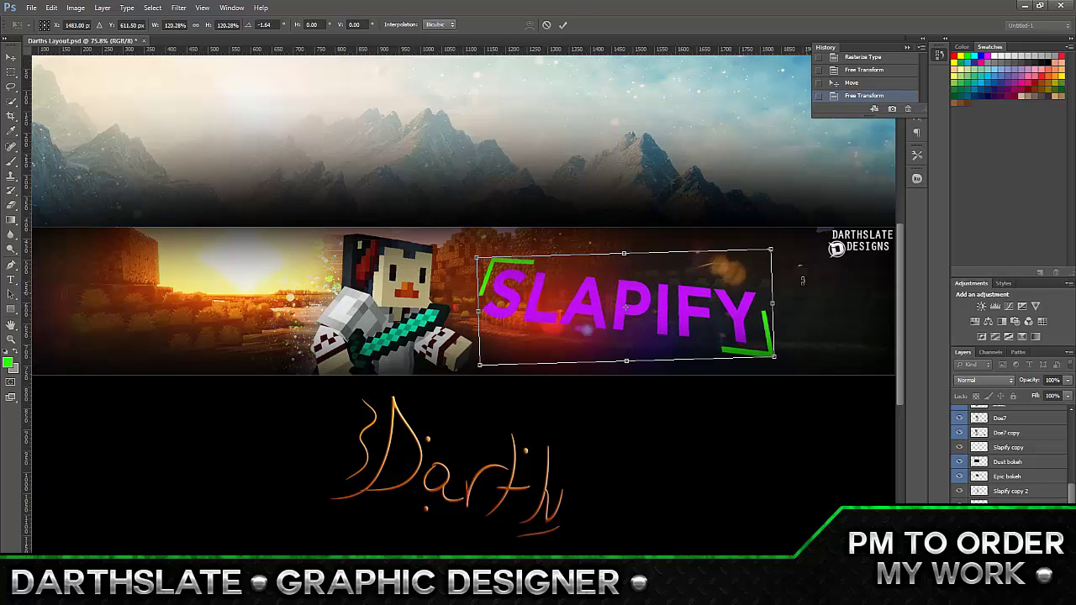
key("Return")
Open the title layer's style settings at Gradient Overlay
right_click(1004, 447)
left_click(840, 159)
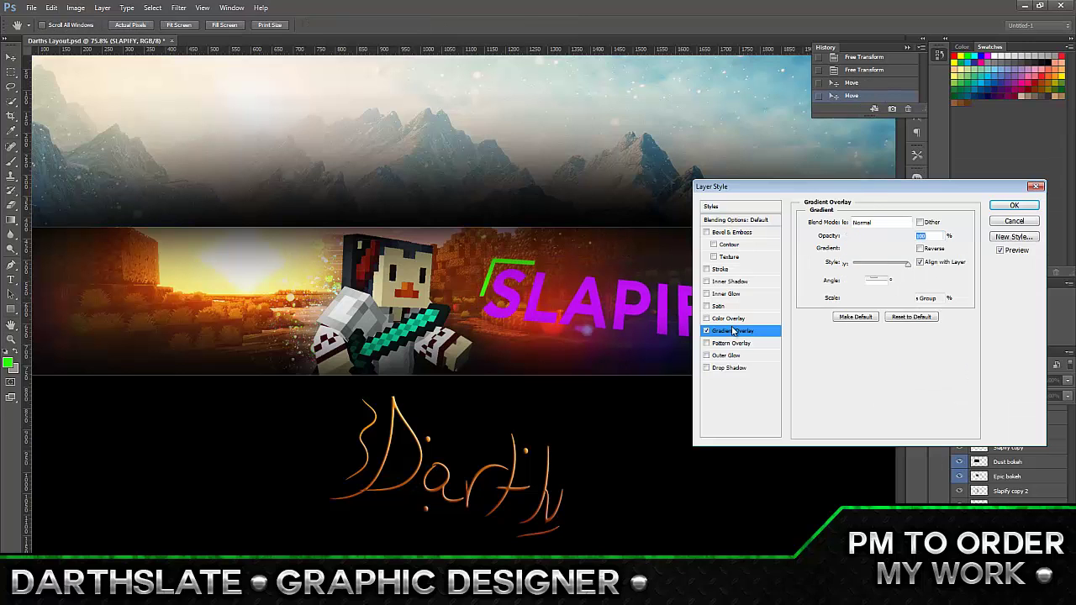
left_click(1014, 202)
key("alt+Tab")
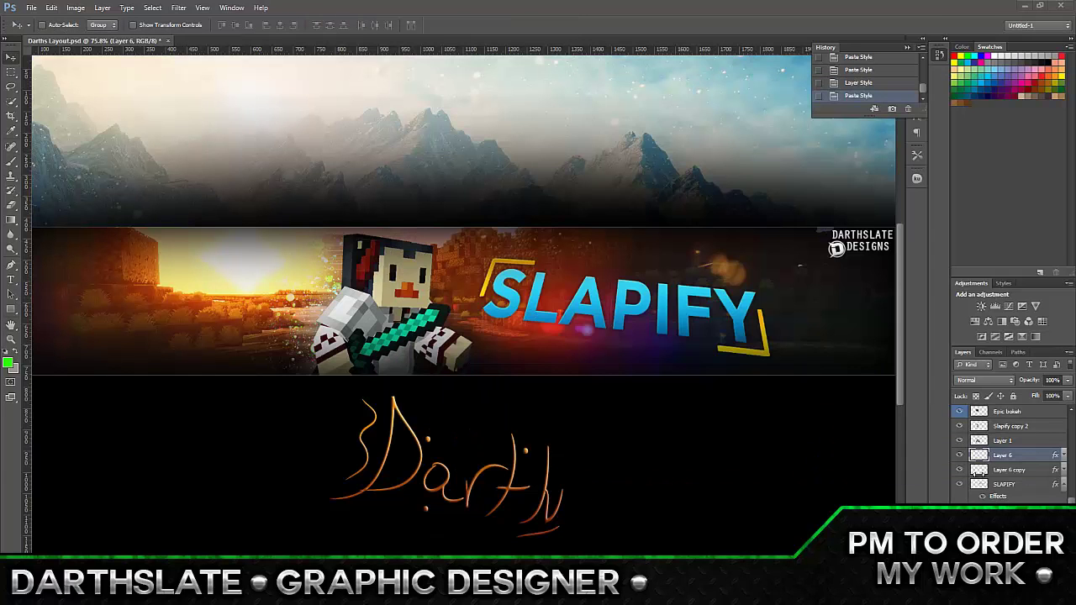
Merge the bracket layers and move the merged layer in the stack
left_click_drag(1020, 475, 1026, 419)
key("ctrl+e")
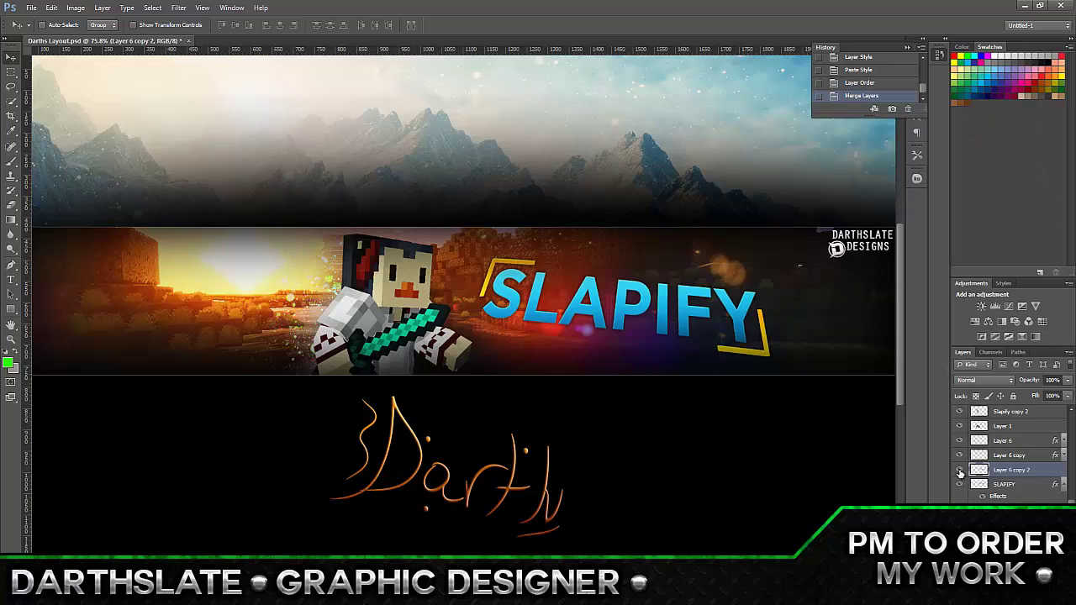
left_click_drag(1009, 470, 1009, 488)
Choose a Color Overlay colour for the merged layer and lower the particle group's opacity
double_click(1009, 469)
left_click(923, 222)
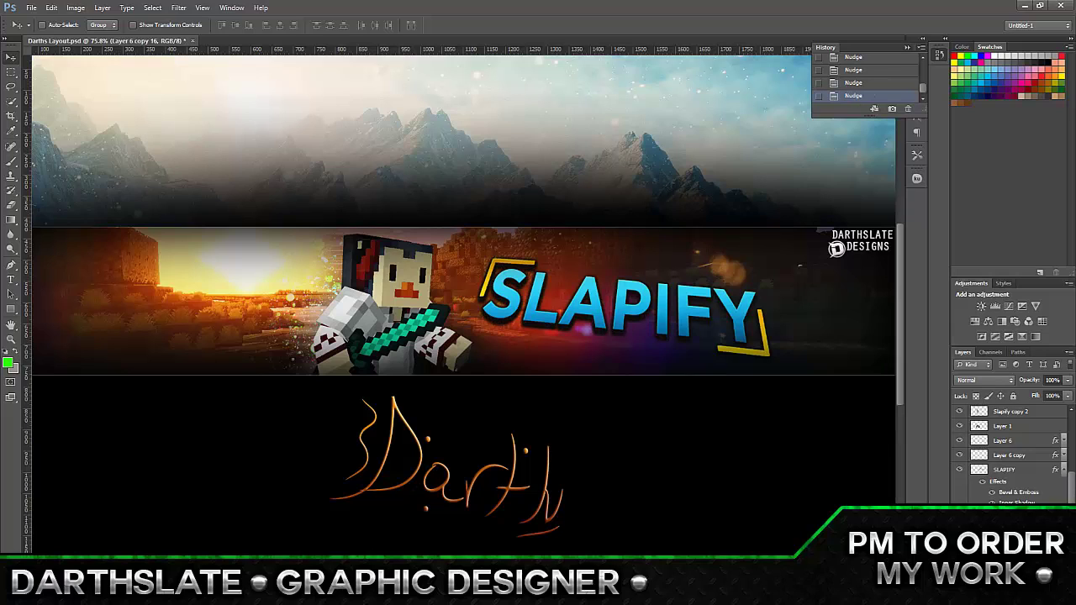
left_click_drag(1048, 396, 1032, 395)
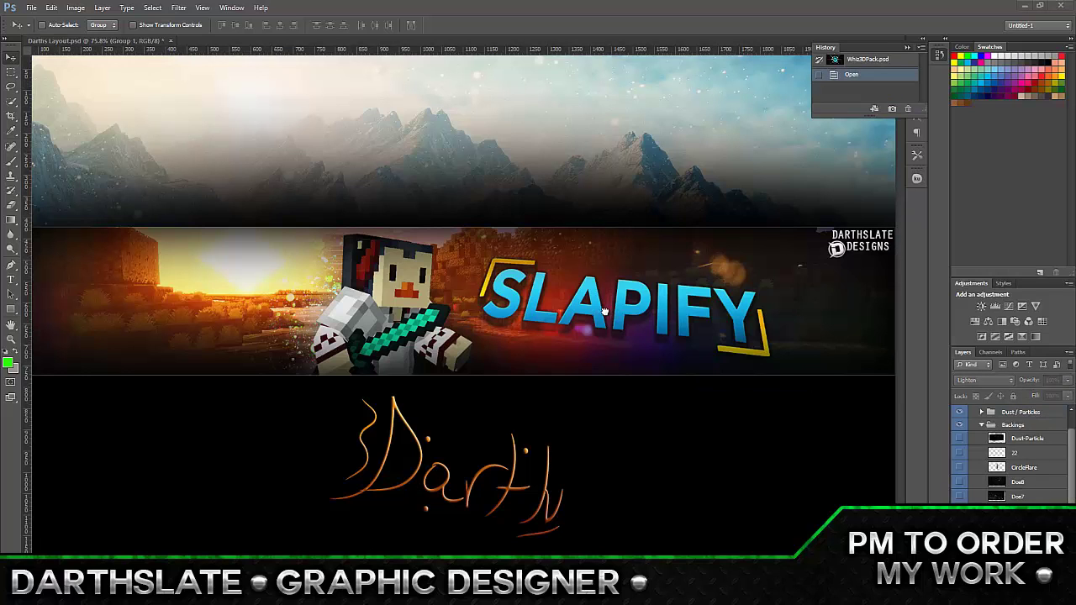
Erase some dust particles and open the new layer's menu to clip it
key("e")
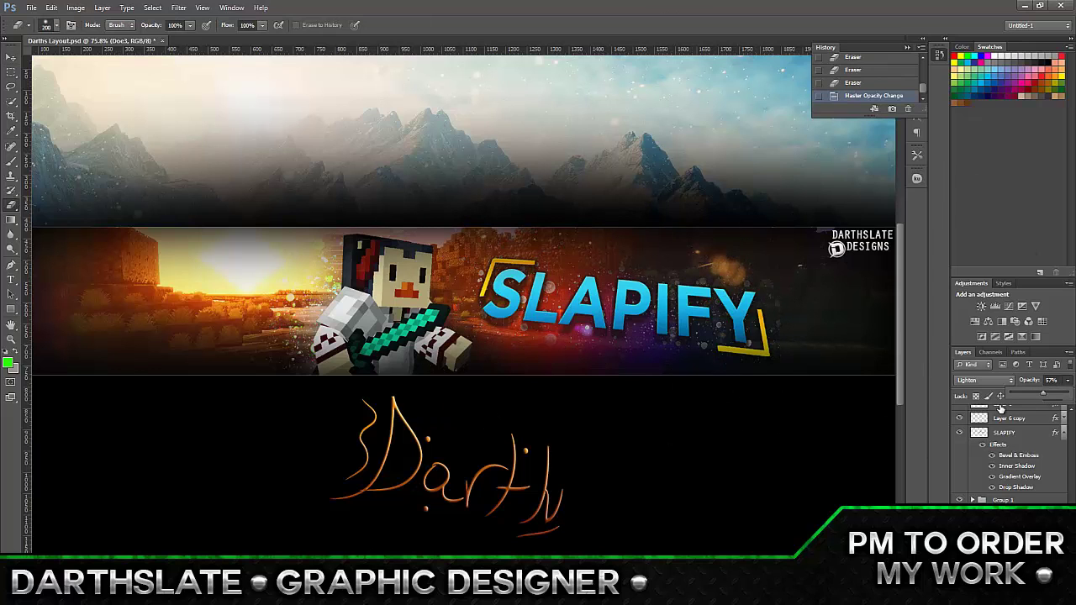
right_click(1009, 486)
Clip the new layer and paint a 963 px texture brush over SLAPIFY
left_click(874, 216)
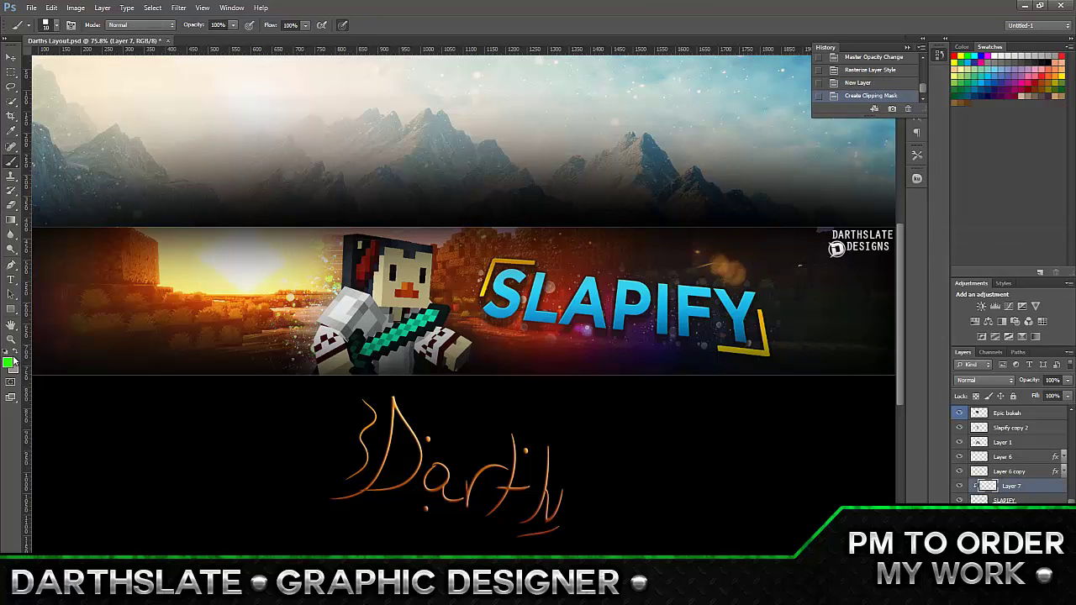
left_click(46, 25)
scroll(71, 138, "down", 3)
left_click(94, 154)
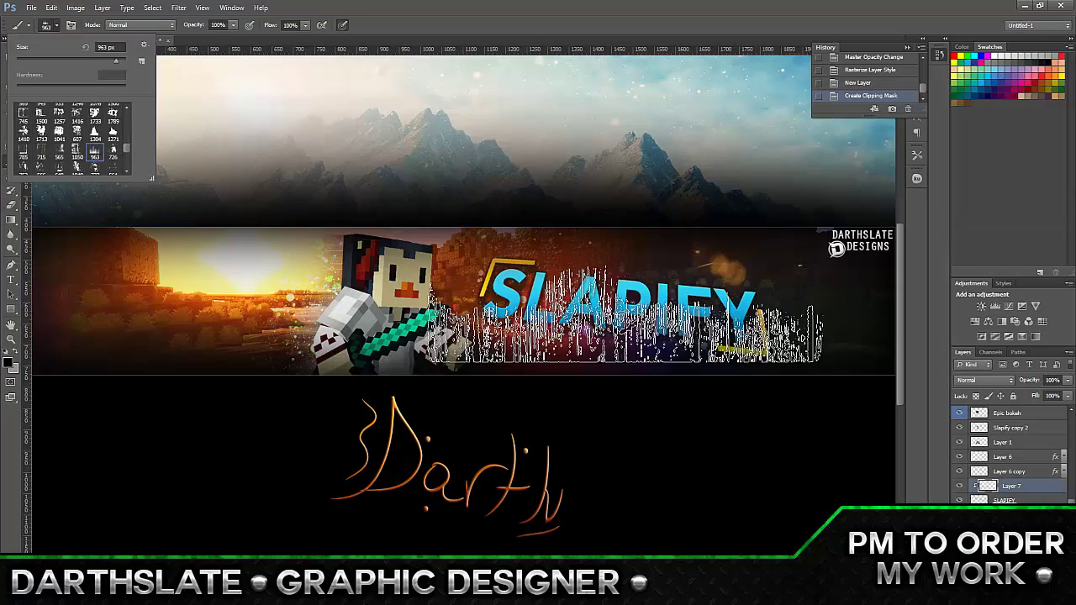
left_click(625, 315)
left_click_drag(1067, 380, 1019, 392)
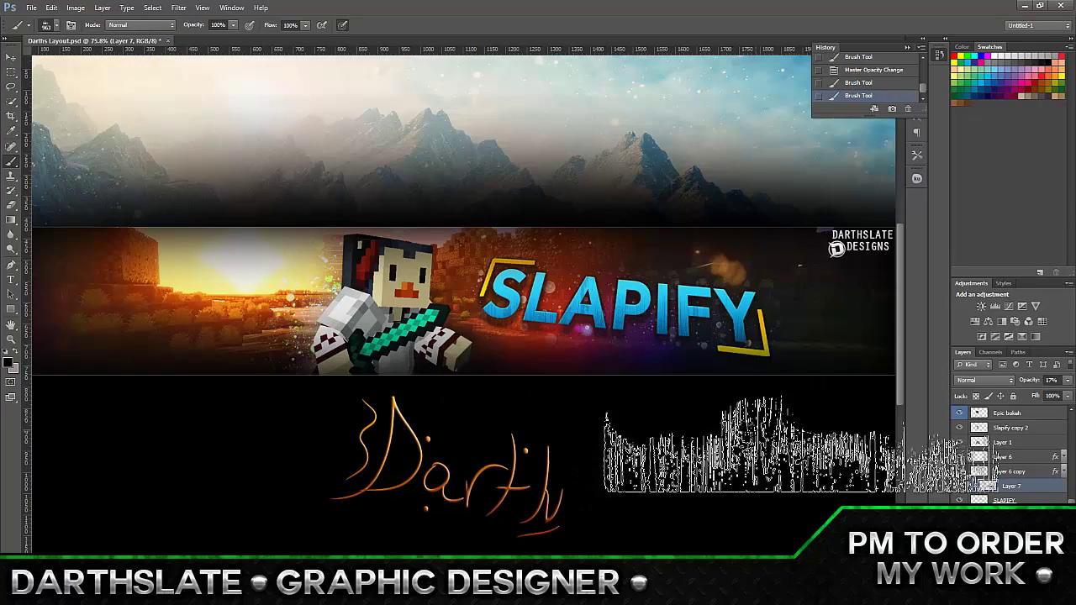
Add a new layer, pick a new brush, and set Layer 8 to 20% opacity
key("ctrl+shift+alt+n")
left_click(46, 24)
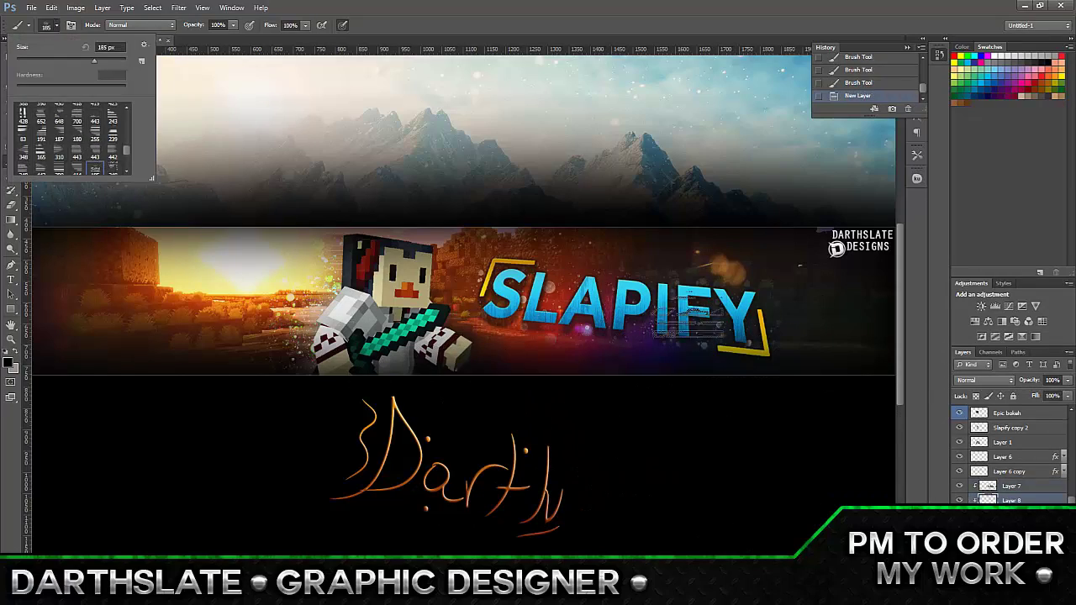
double_click(73, 162)
left_click(46, 25)
scroll(116, 143, "down", 5)
double_click(115, 159)
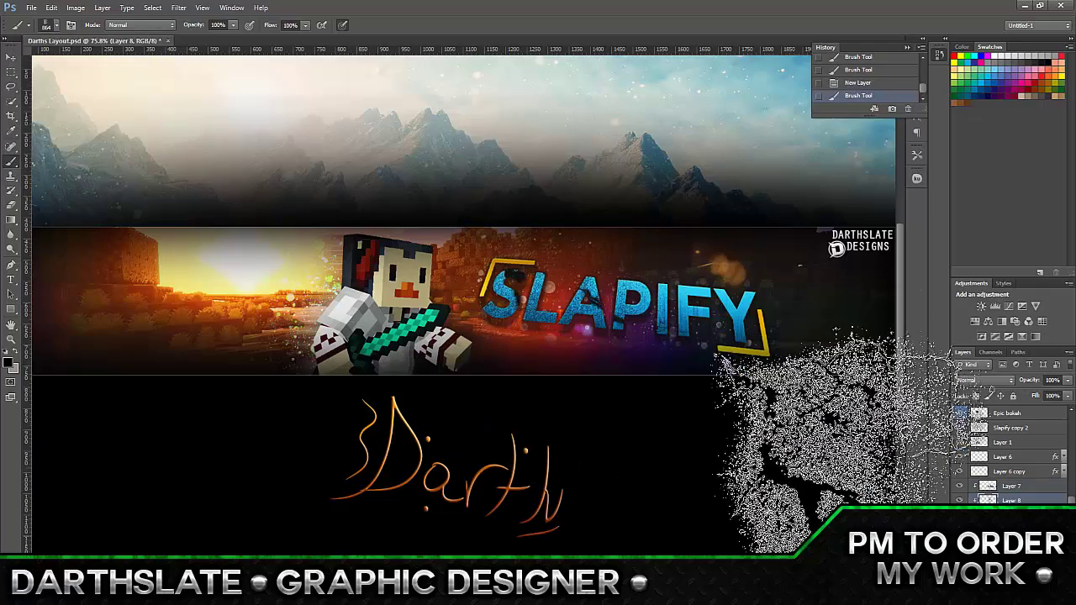
left_click(1067, 380)
left_click_drag(1064, 392, 1020, 392)
Paint bokeh dots around SLAPIFY on a new layer and fade Layer 9 to about 26%
key("ctrl+shift+alt+n")
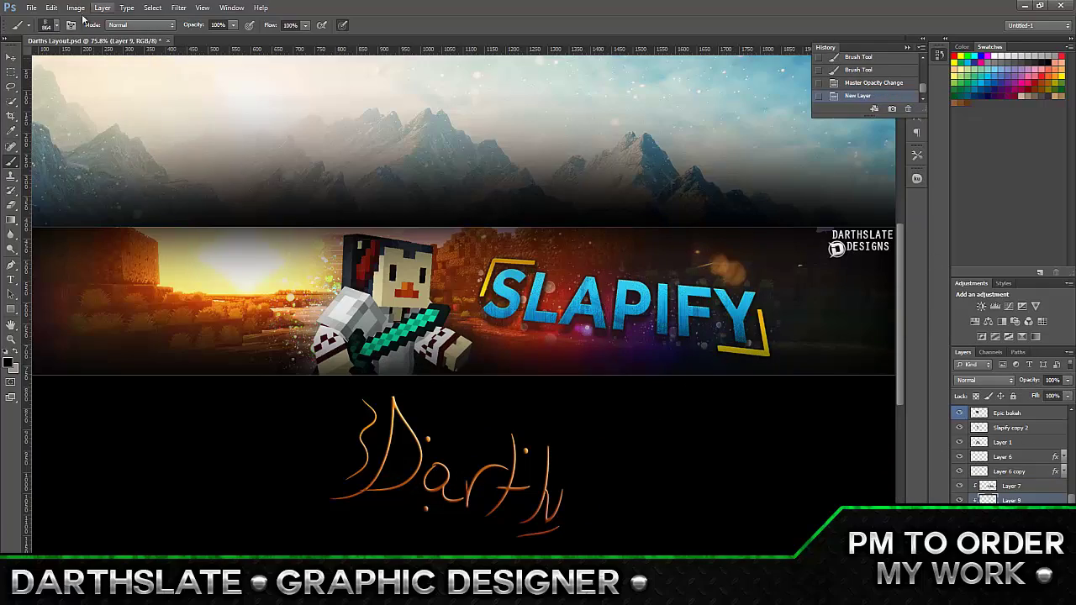
left_click(47, 25)
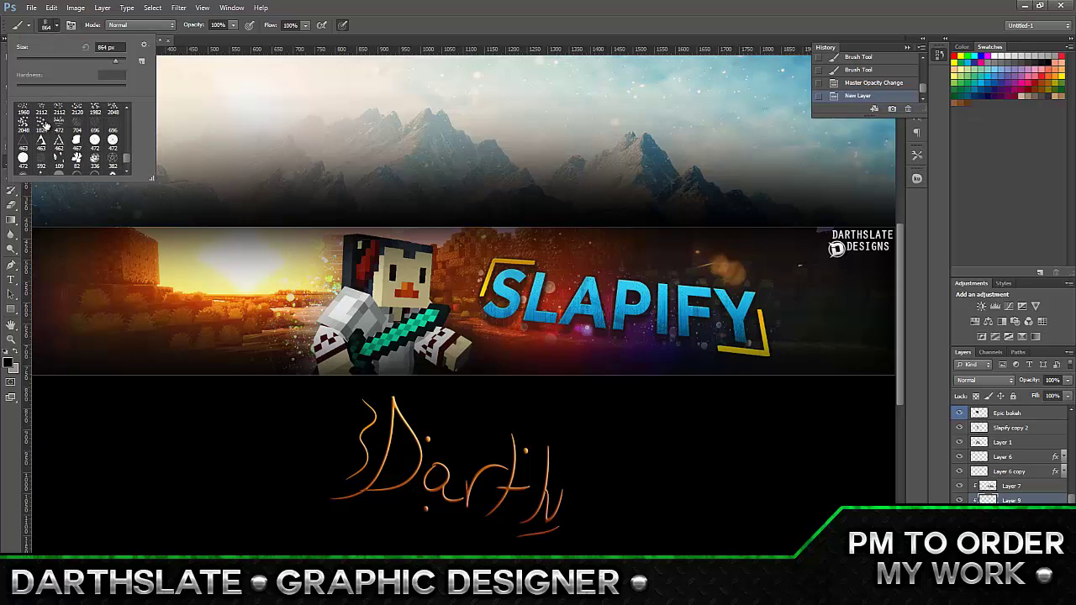
double_click(46, 126)
left_click_drag(505, 296, 557, 289)
left_click_drag(548, 332, 603, 267)
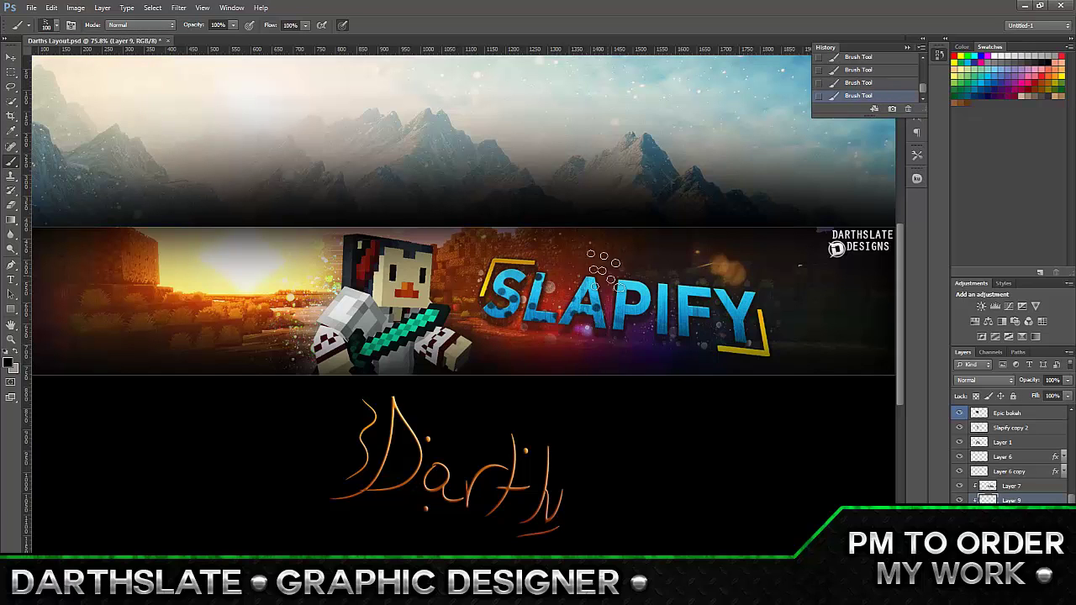
left_click(1068, 380)
left_click_drag(1065, 392, 1020, 393)
key("alt+bracketright")
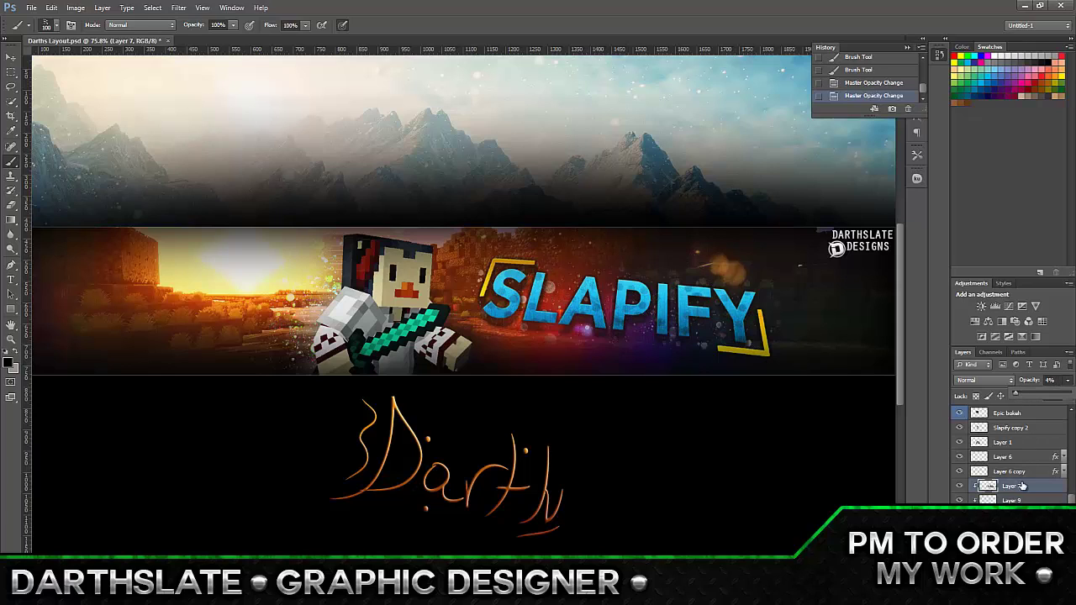
key("alt+bracketleft")
left_click_drag(1017, 393, 1026, 396)
Paint faint bokeh dots on another new layer and fade it to 44%
key("ctrl+shift+alt+n")
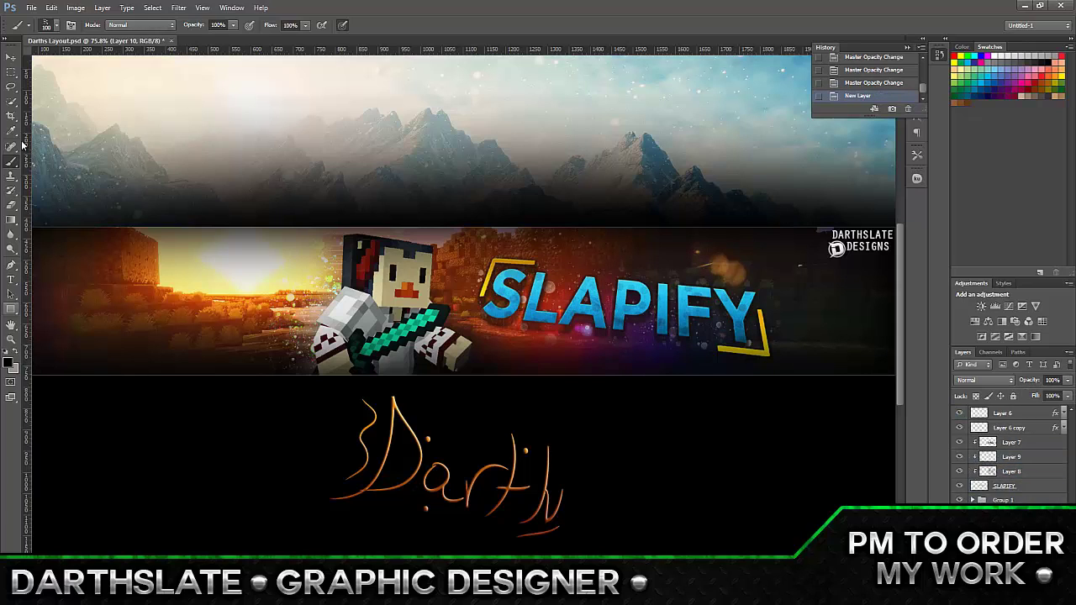
left_click(50, 24)
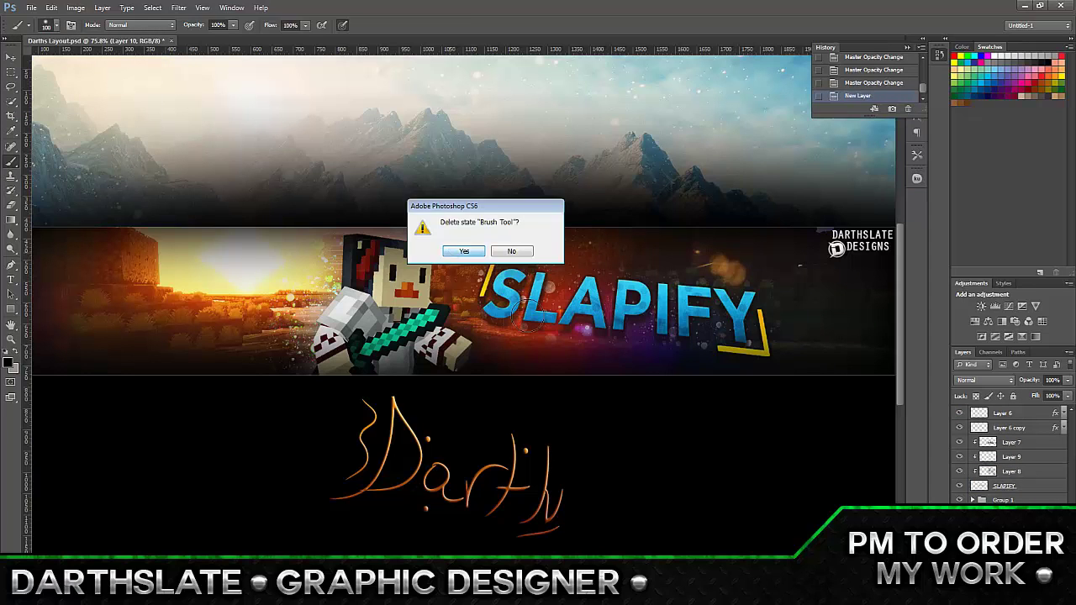
left_click(562, 319)
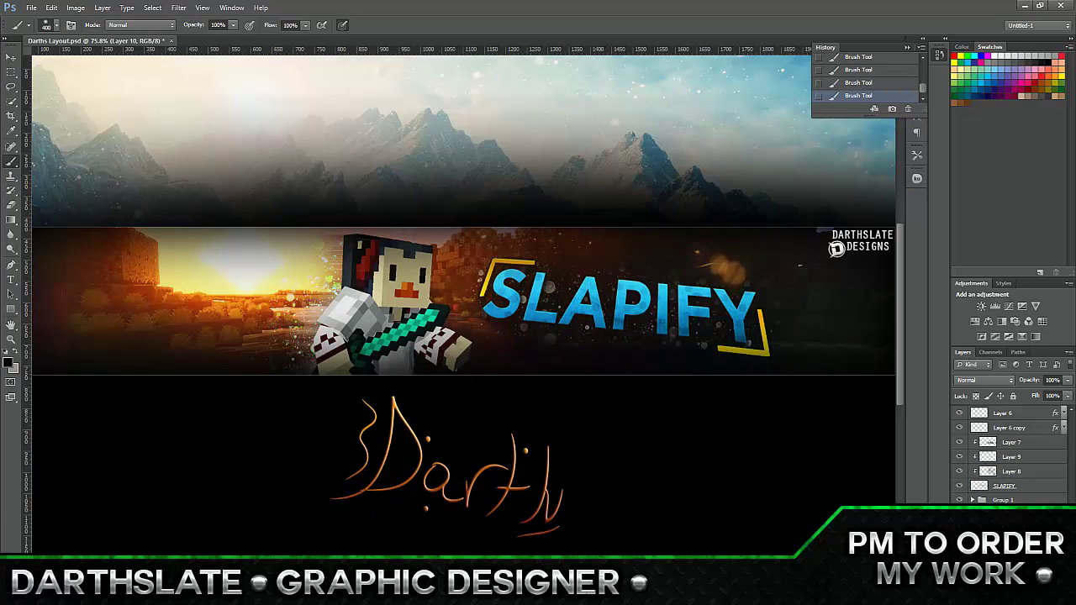
key("v")
left_click(1068, 380)
left_click_drag(1068, 392, 1030, 395)
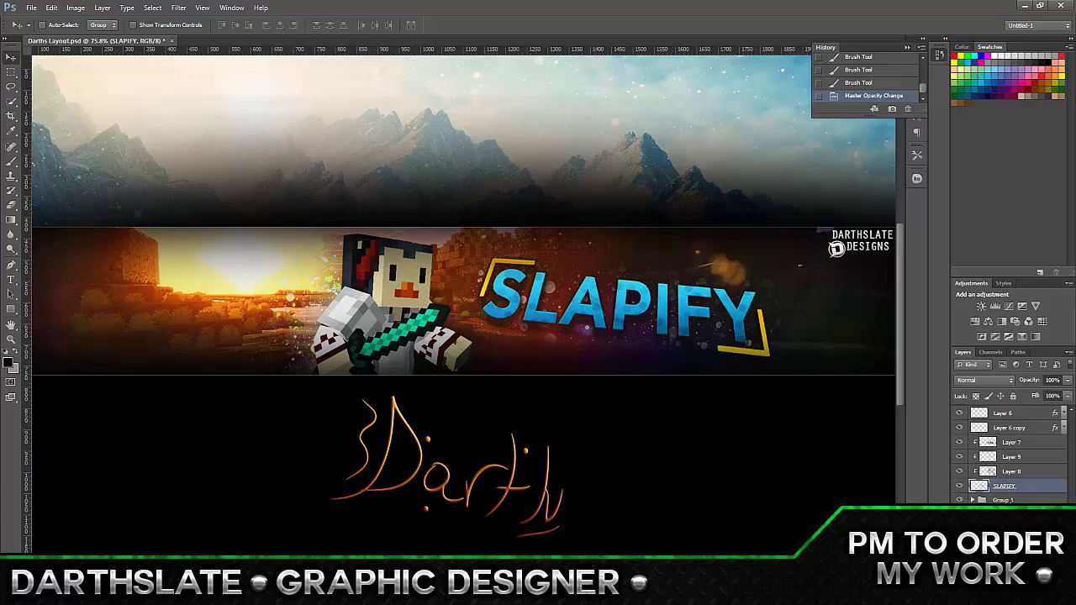
left_click_drag(1009, 502, 1008, 494)
Apply a 90°, 32-pixel Motion Blur to the SLAPIFY copy
left_click(178, 7)
left_click(118, 214)
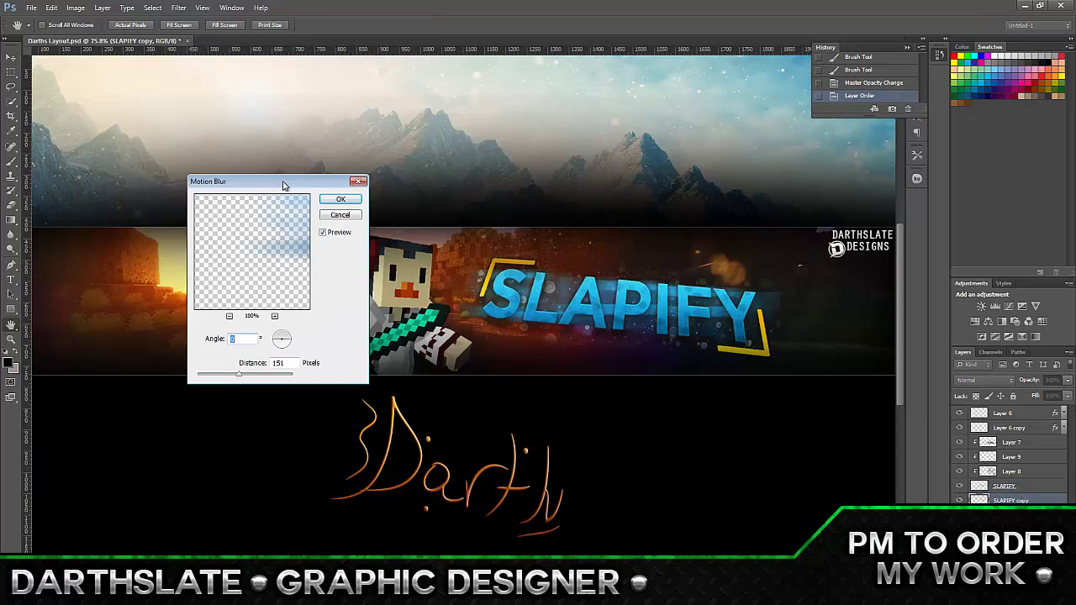
left_click_drag(283, 181, 211, 163)
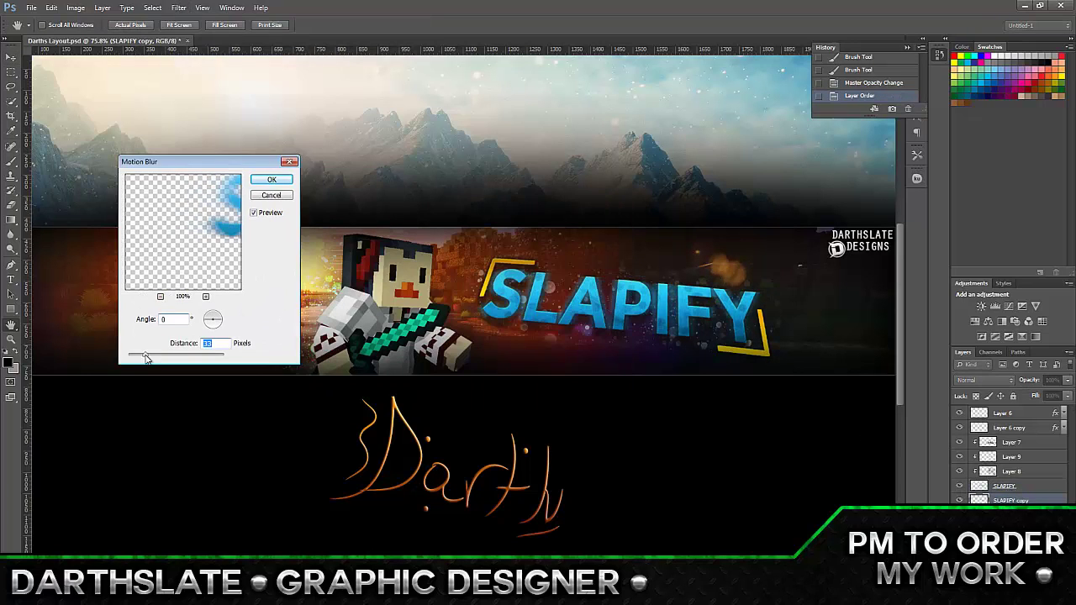
left_click(214, 320)
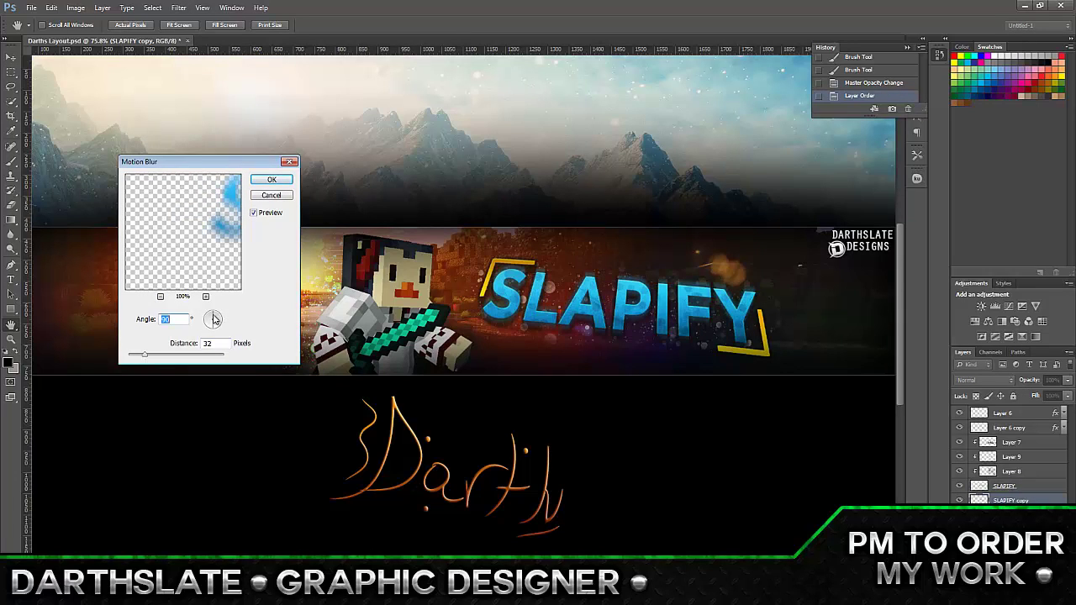
left_click(271, 180)
Soften the copy further with repeated plain Blur passes using Ctrl+F
left_click(178, 7)
left_click(120, 174)
left_click(180, 7)
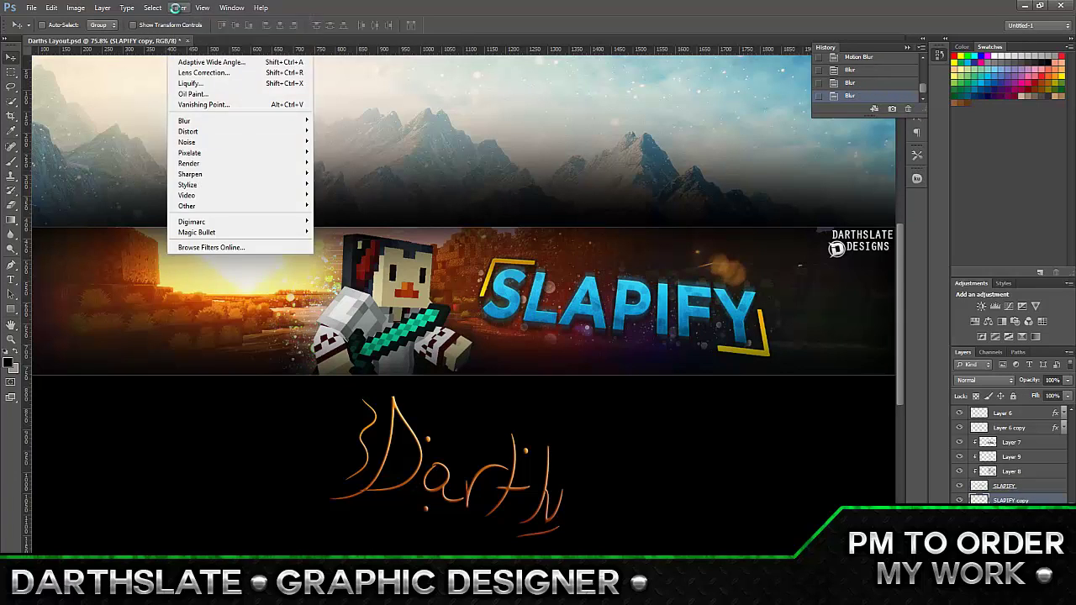
key("ctrl+f")
key("ctrl+f")
scroll(1008, 454, "up", 2)
left_click(1009, 442)
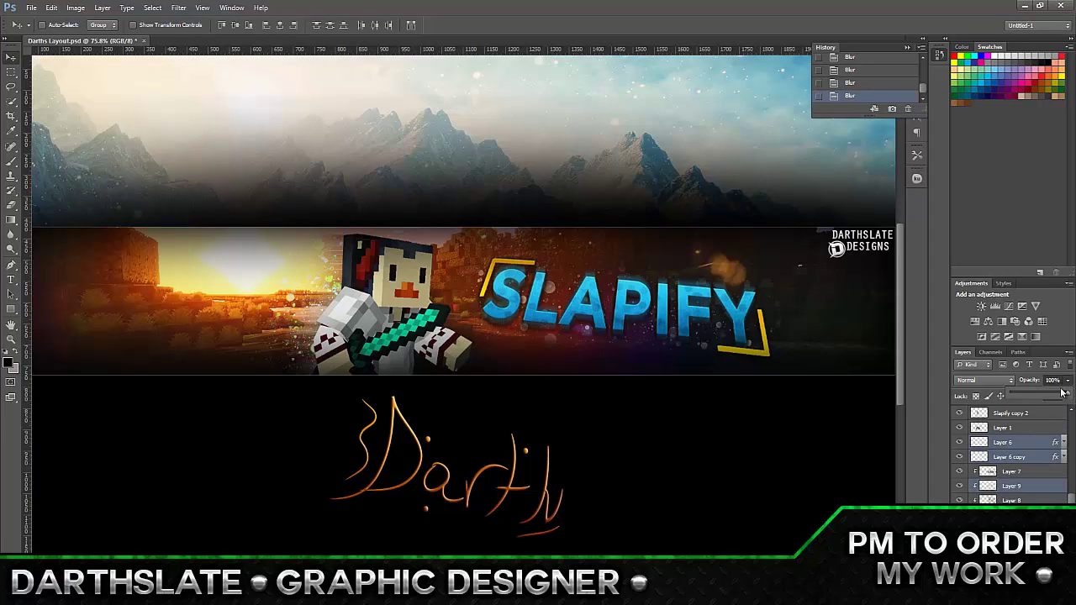
Set Layer 6 and its copy to 50% opacity and add a Photo Filter adjustment layer
key("5")
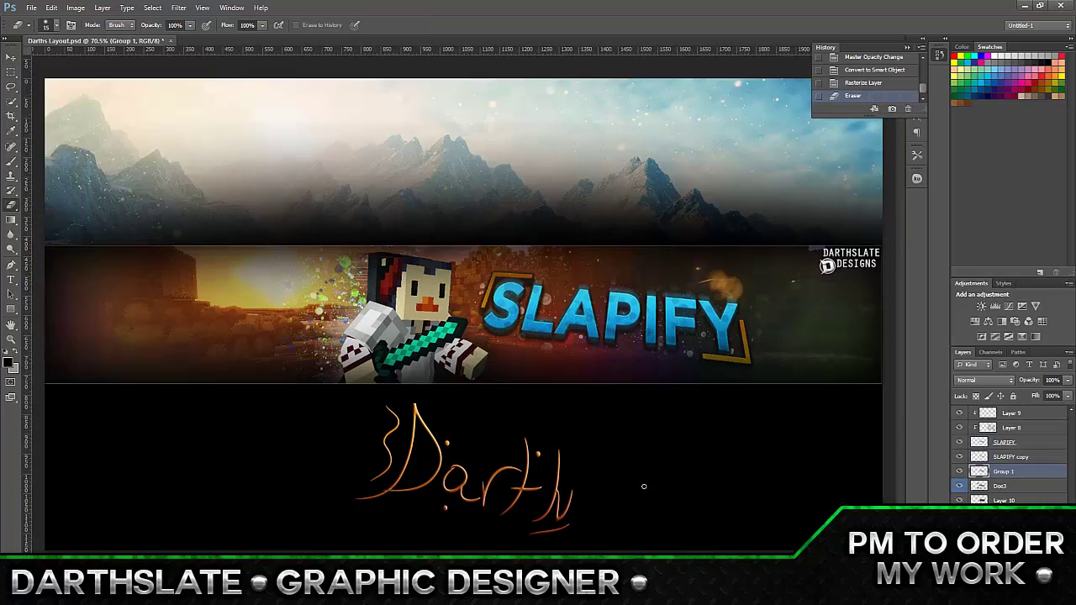
left_click(1015, 322)
left_click(747, 101)
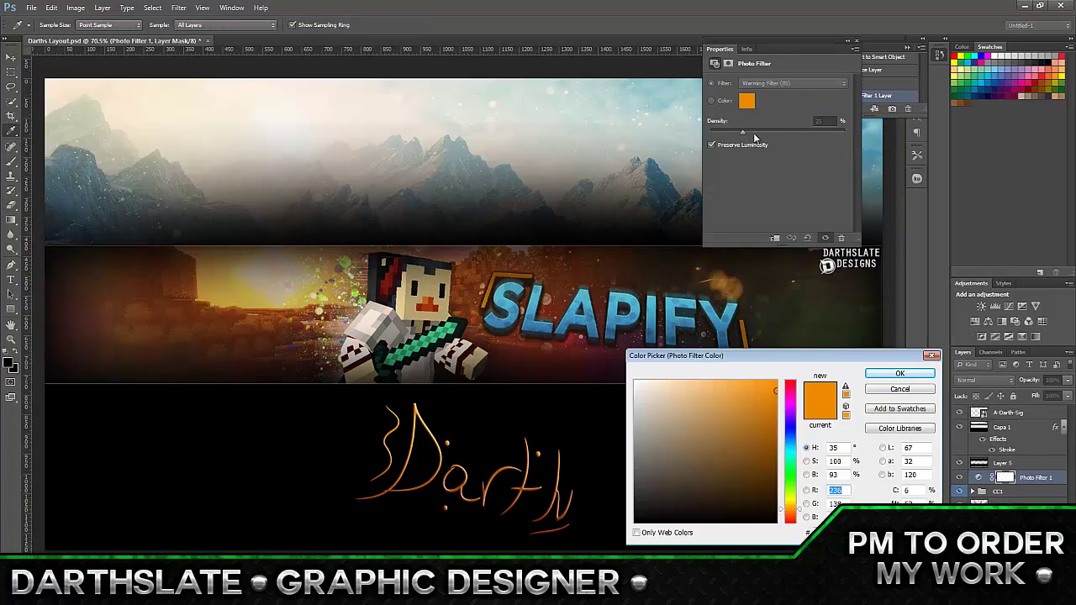
left_click(901, 380)
Compare Photo Filter presets and settle on Cooling Filter (80)
left_click(795, 83)
left_click(796, 114)
left_click(794, 83)
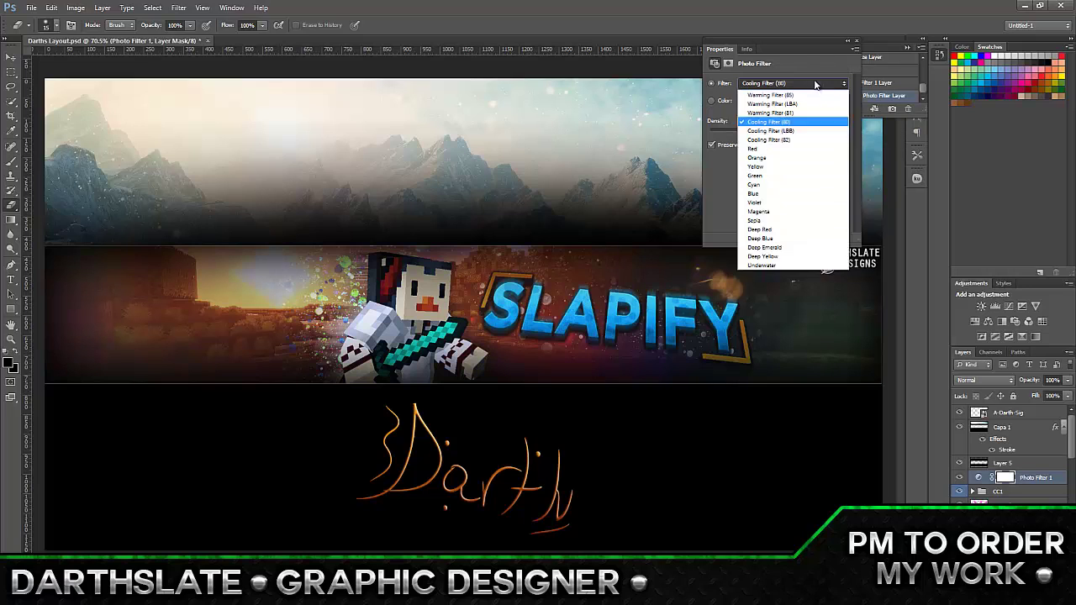
left_click(803, 61)
left_click(800, 83)
left_click(796, 115)
left_click(798, 82)
left_click(832, 91)
left_click(856, 41)
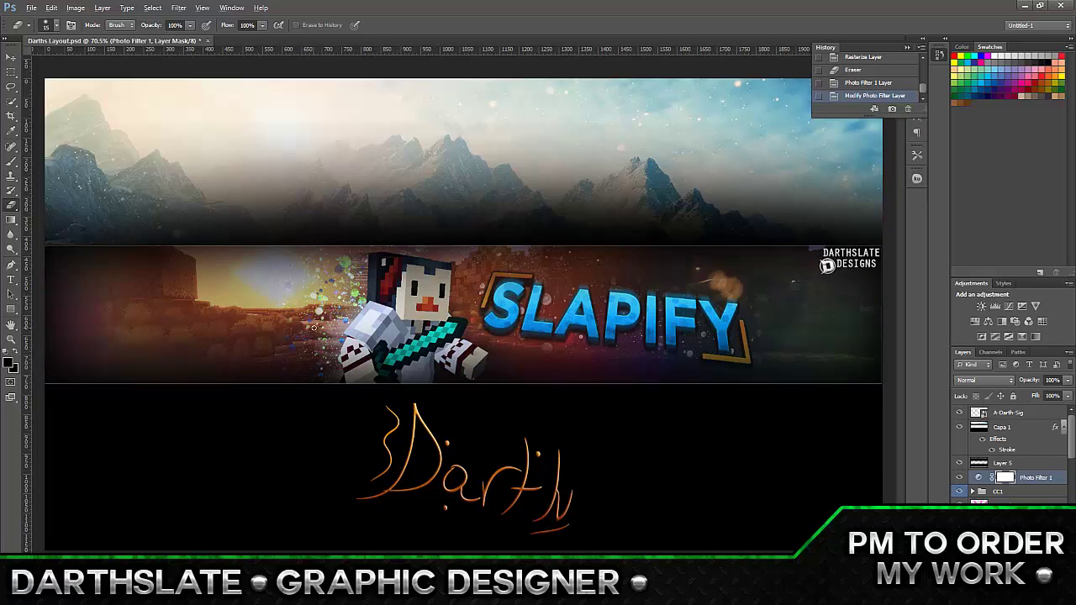
Mask the Photo Filter off the character's arm, face, sword and hand
scroll(346, 322, "up", 3)
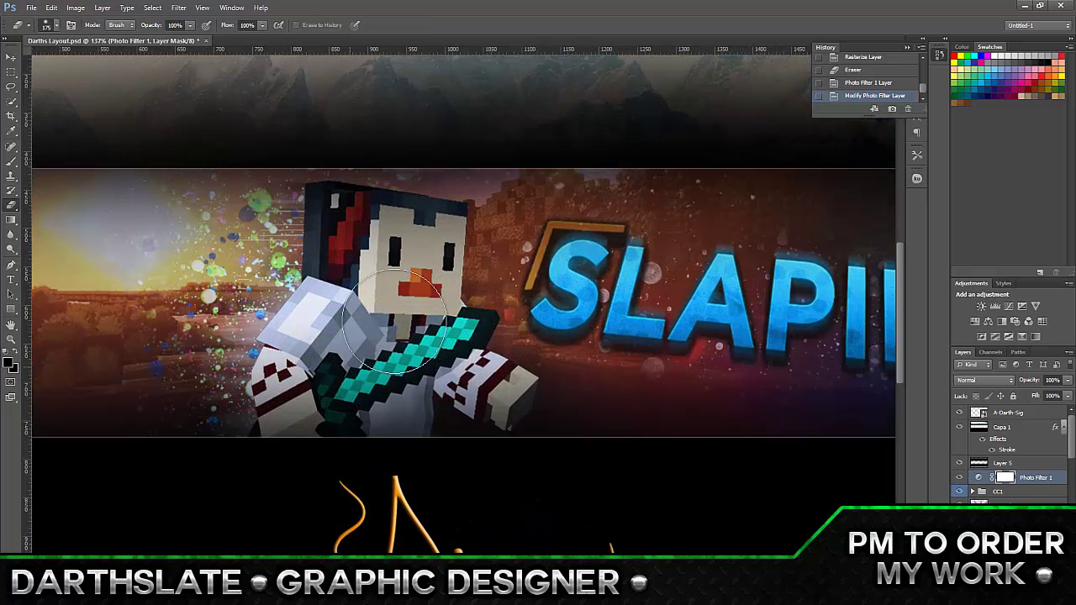
left_click_drag(302, 367, 420, 252)
scroll(584, 405, "down", 3)
scroll(417, 349, "up", 3)
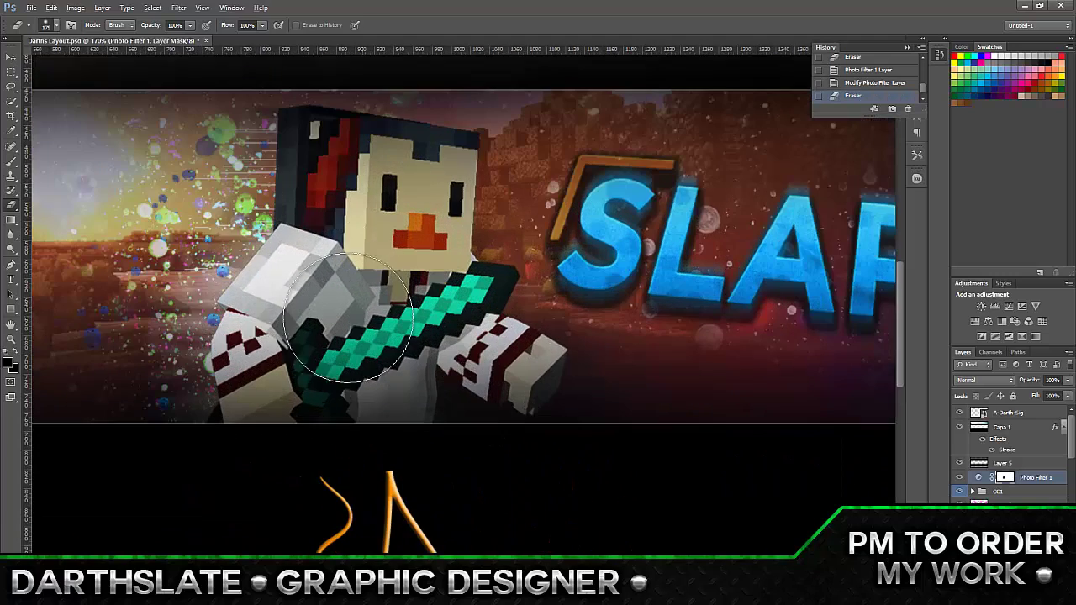
left_click_drag(362, 336, 269, 302)
left_click_drag(336, 211, 404, 261)
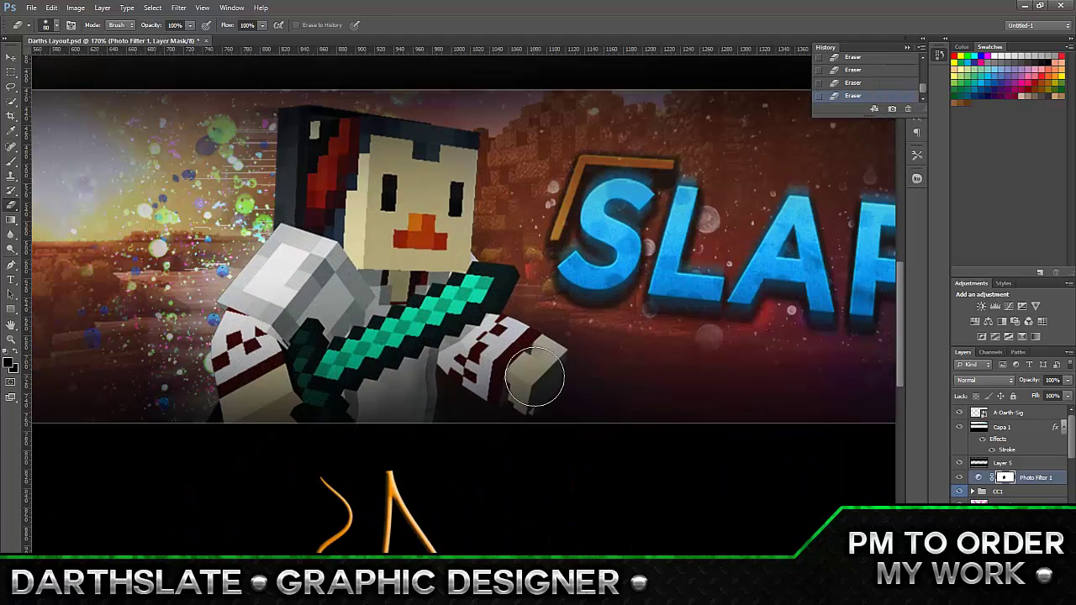
scroll(554, 338, "down", 3)
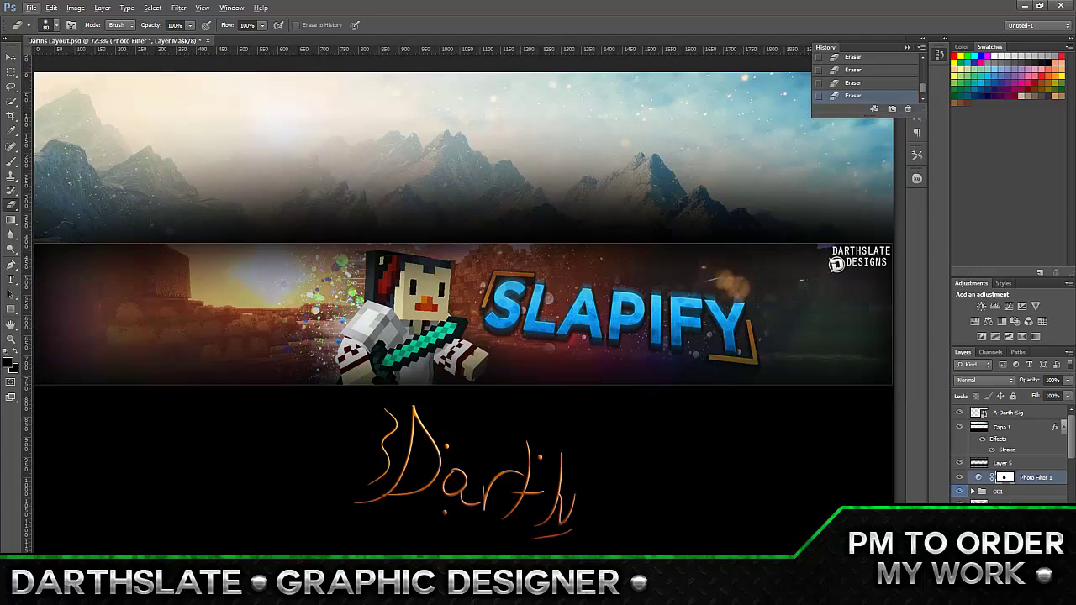
left_click(723, 332, "ctrl")
Raise Slapify copy 3 one level and move it about 76 px right, 17 px down
key("ctrl+bracketright")
key("ctrl+bracketright")
key("ctrl+t")
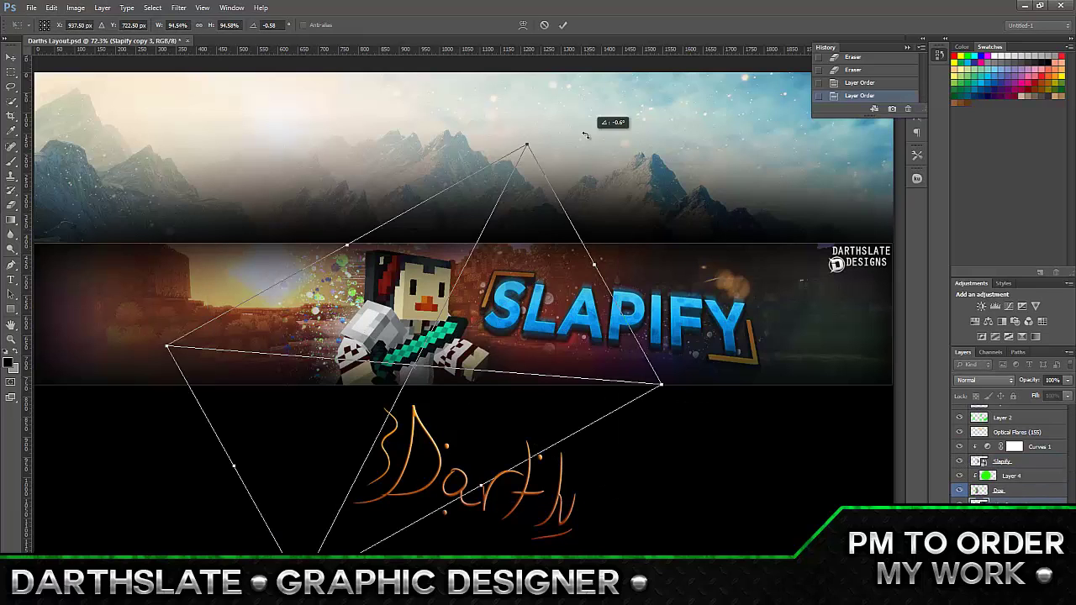
left_click_drag(188, 185, 252, 200)
key("Return")
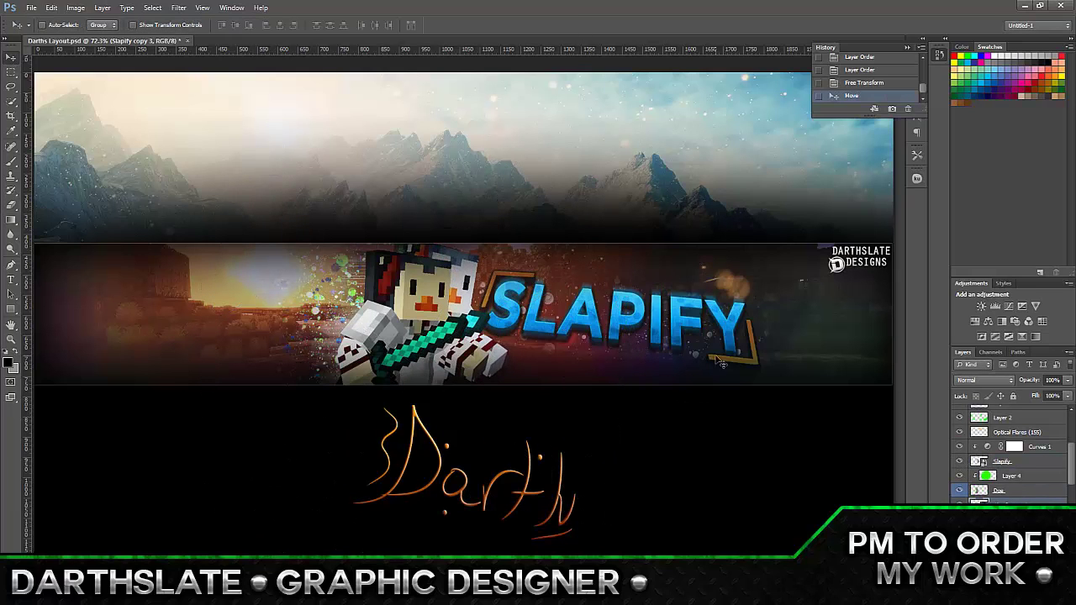